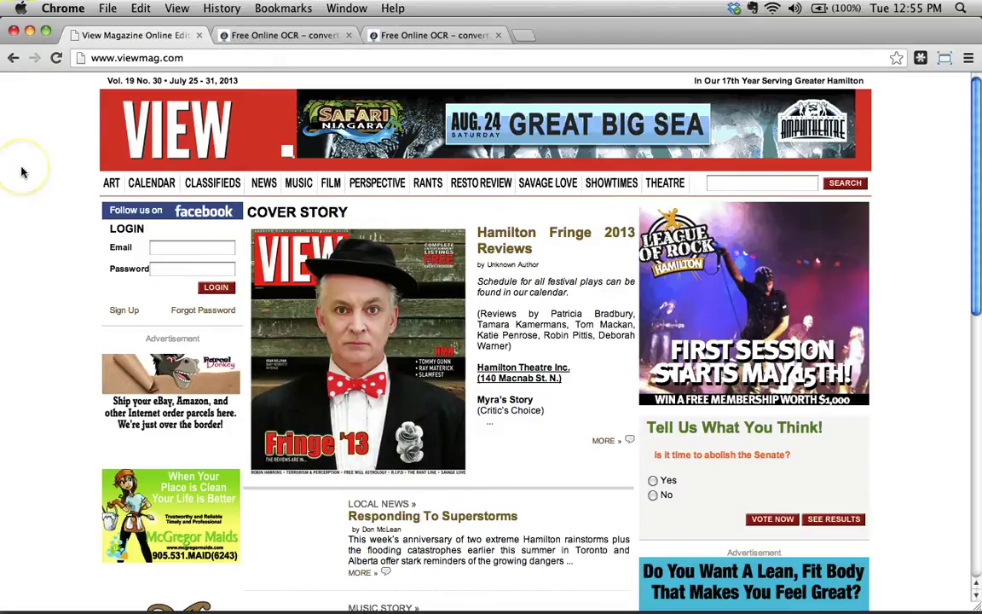
- Look over the Free Online OCR page, then go back to the View Magazine page
left_click(281, 35)
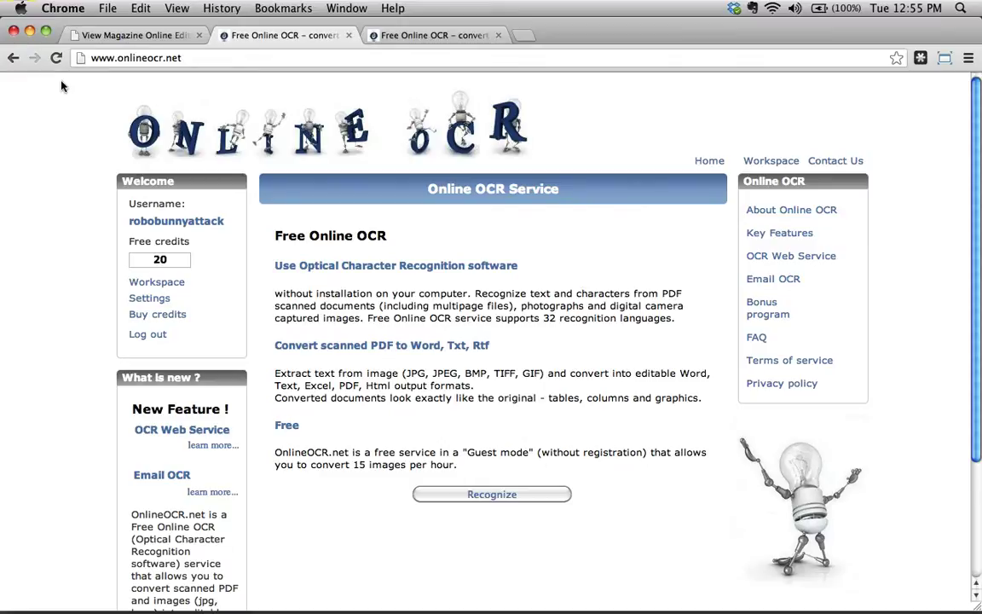
left_click(91, 40)
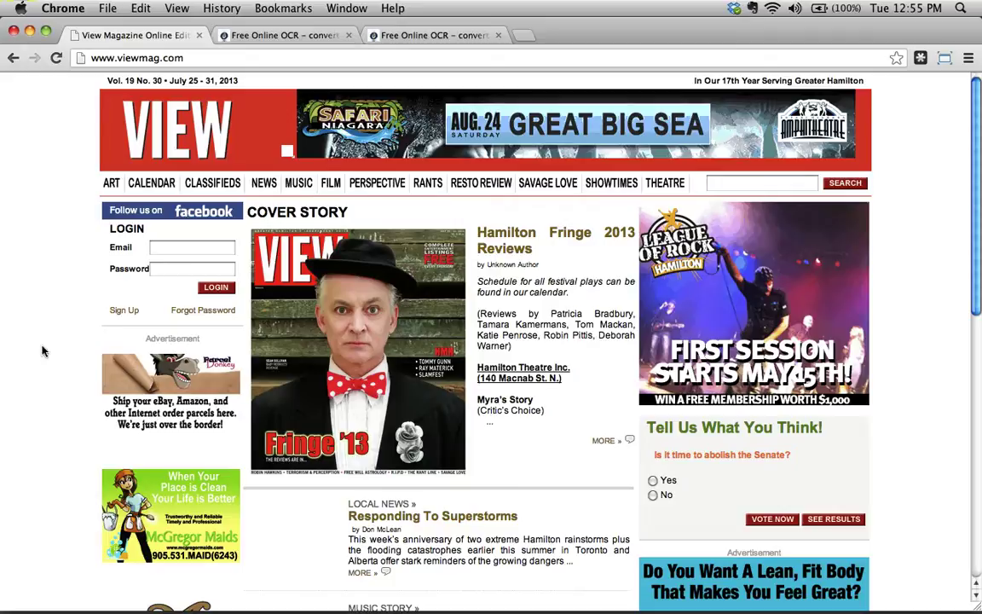
left_click(37, 127)
left_click(12, 151)
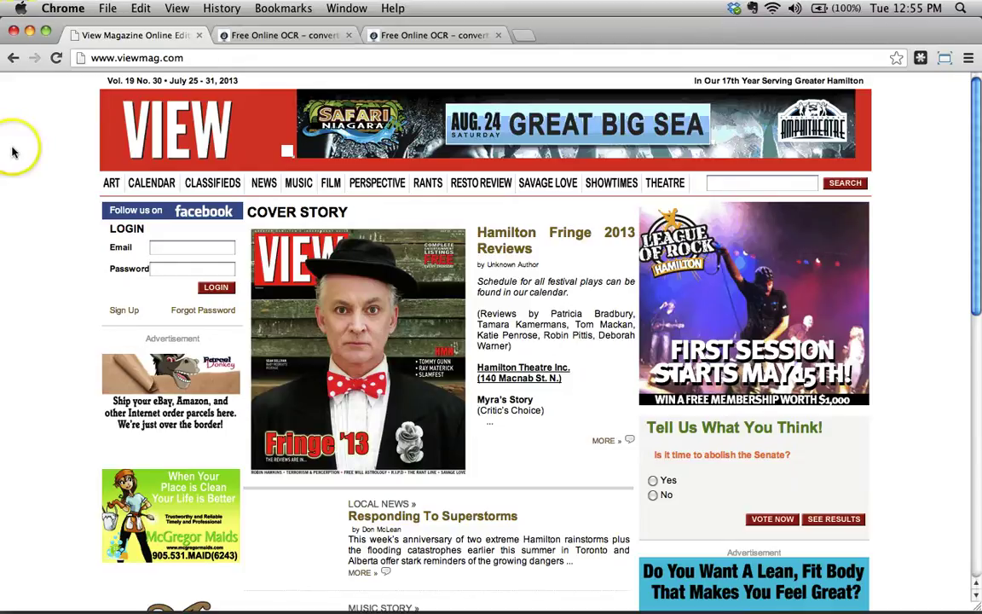
- Quick Look View-Live-Music-Index-SCAN.jpg from the desktop, then close the preview
key("super+h")
left_click(495, 95)
left_click(849, 56)
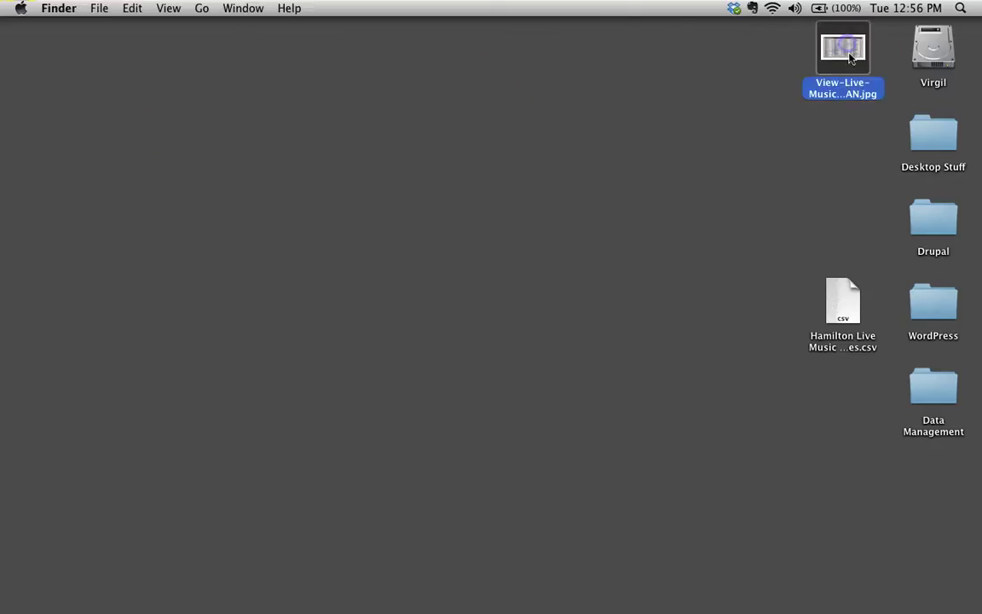
key("space")
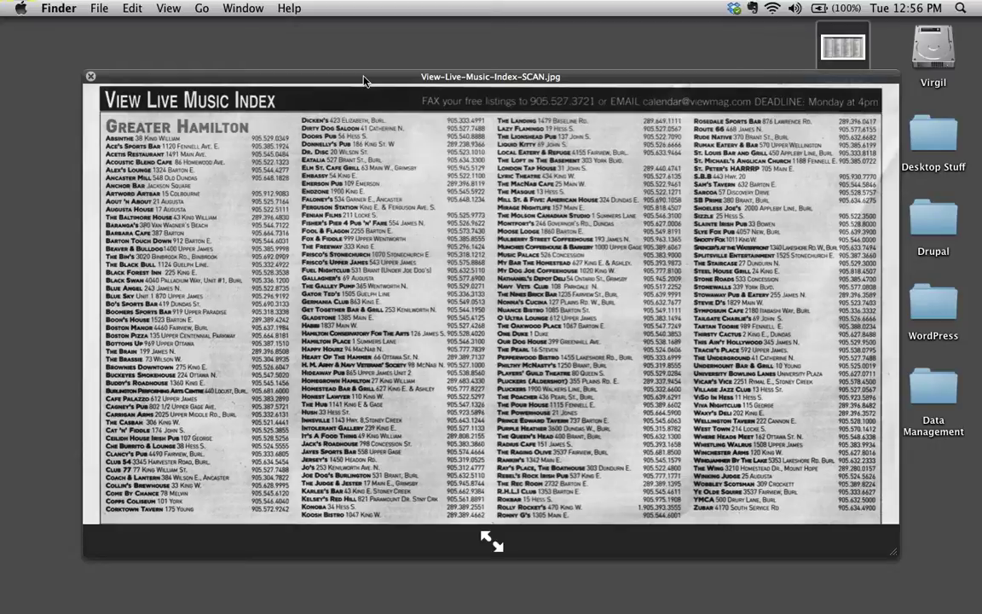
left_click(90, 75)
- Open the scan in Preview and zoom in until the venue listings are readable
double_click(843, 42)
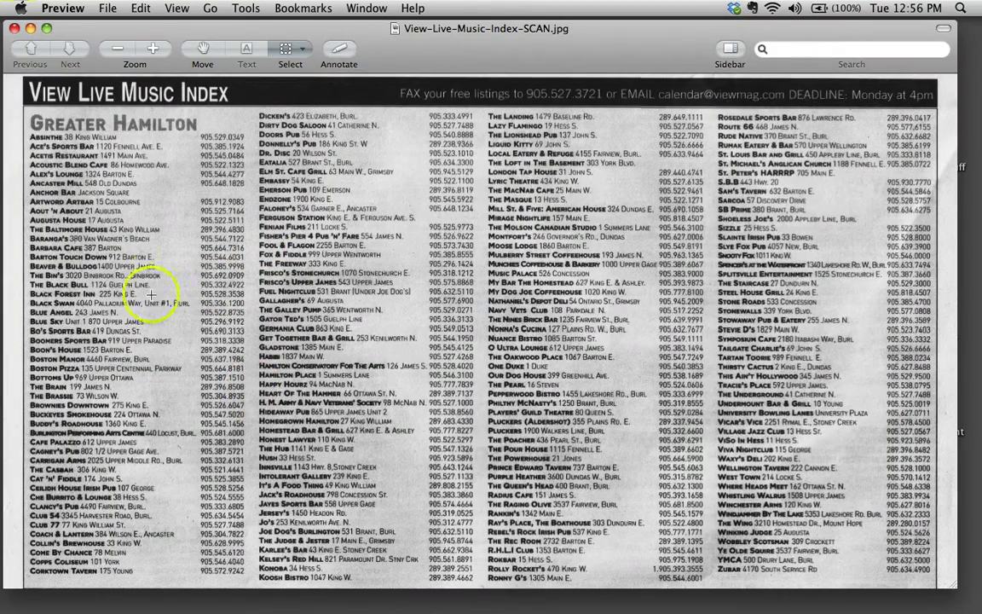
left_click(153, 49)
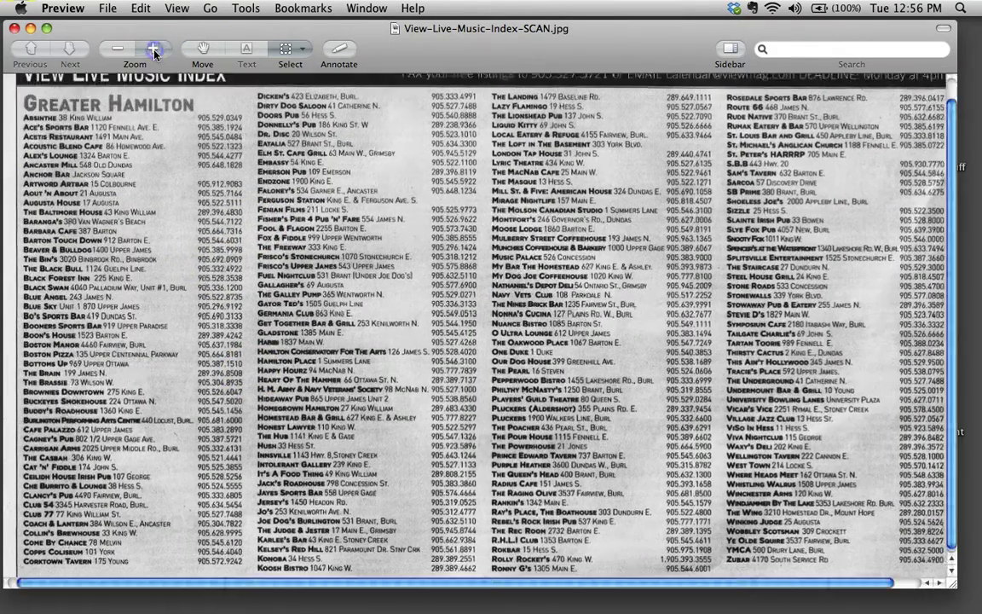
left_click(153, 49)
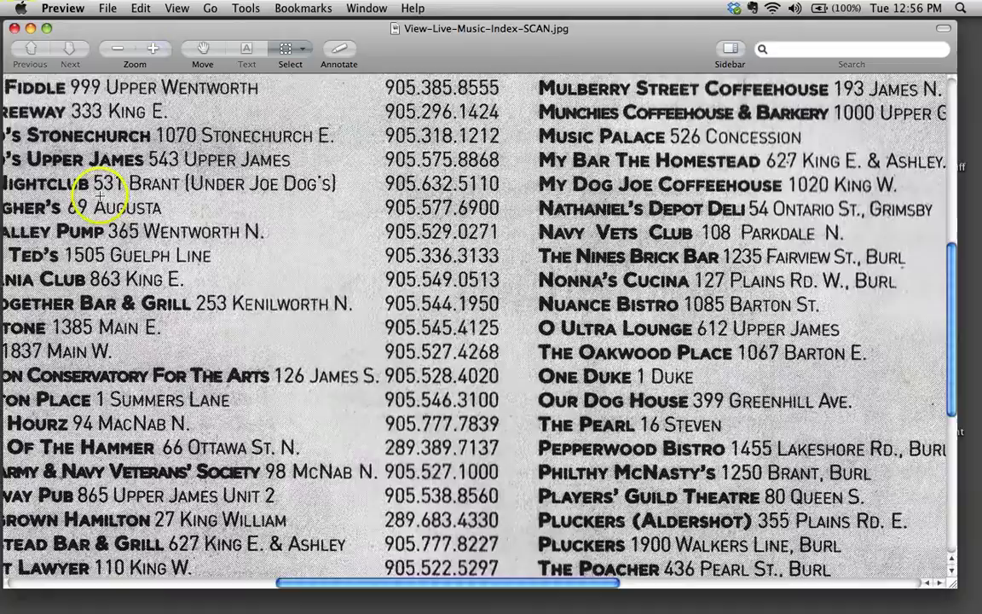
left_click_drag(175, 28, 187, 28)
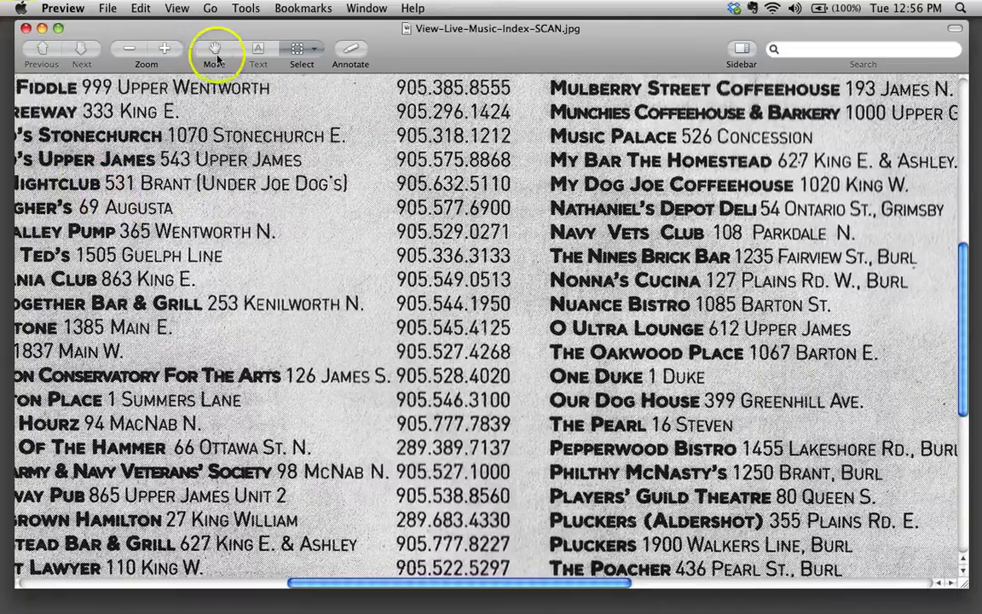
scroll(205, 128, "left", 5)
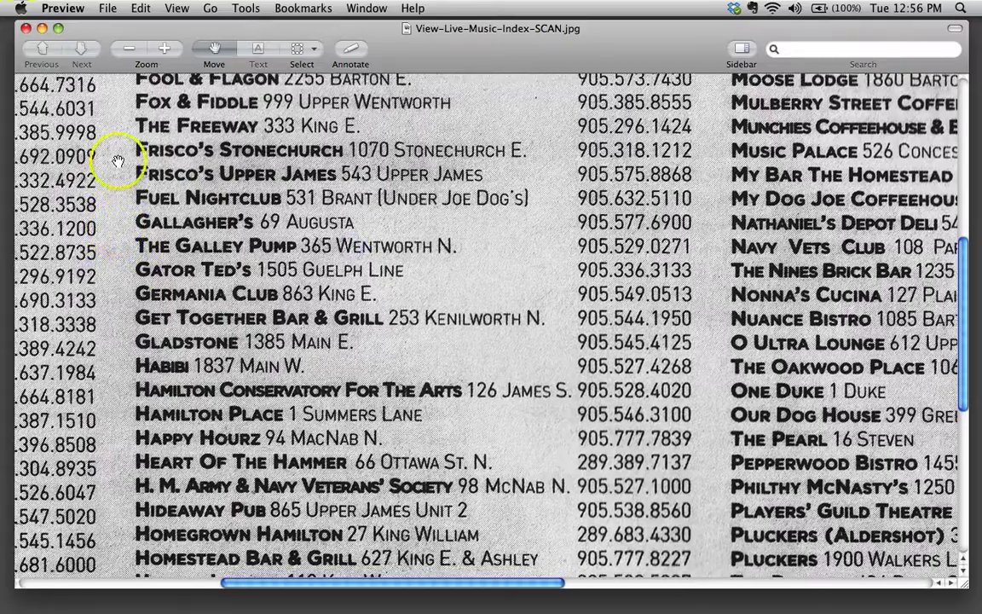
scroll(208, 215, "left", 15)
scroll(208, 215, "up", 2)
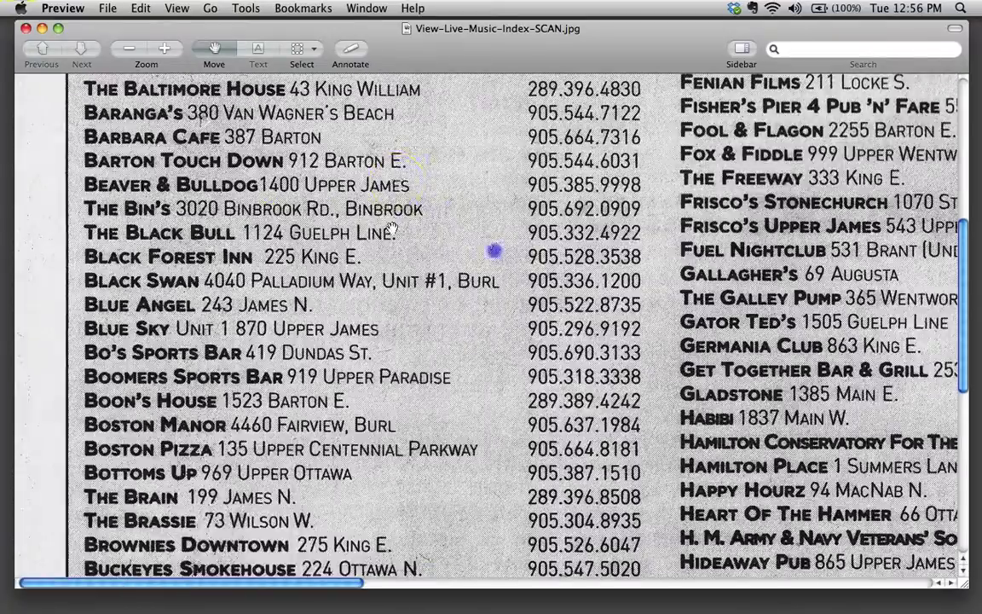
scroll(397, 182, "up", 10)
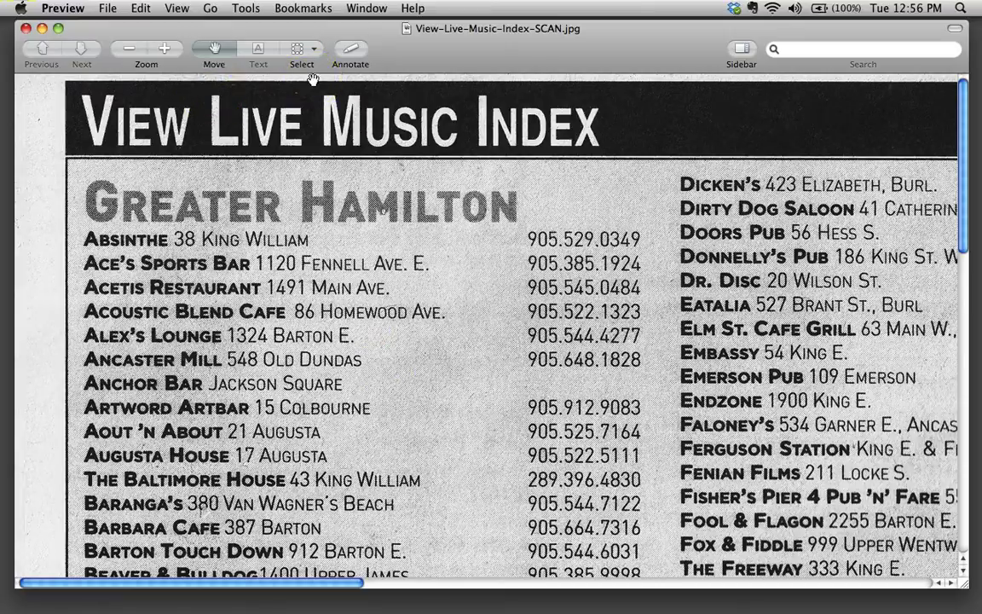
- Close the scan, check its file info, then reopen View-Live-Music-Index-SCAN.jpg in Preview
left_click(26, 30)
left_click(840, 48)
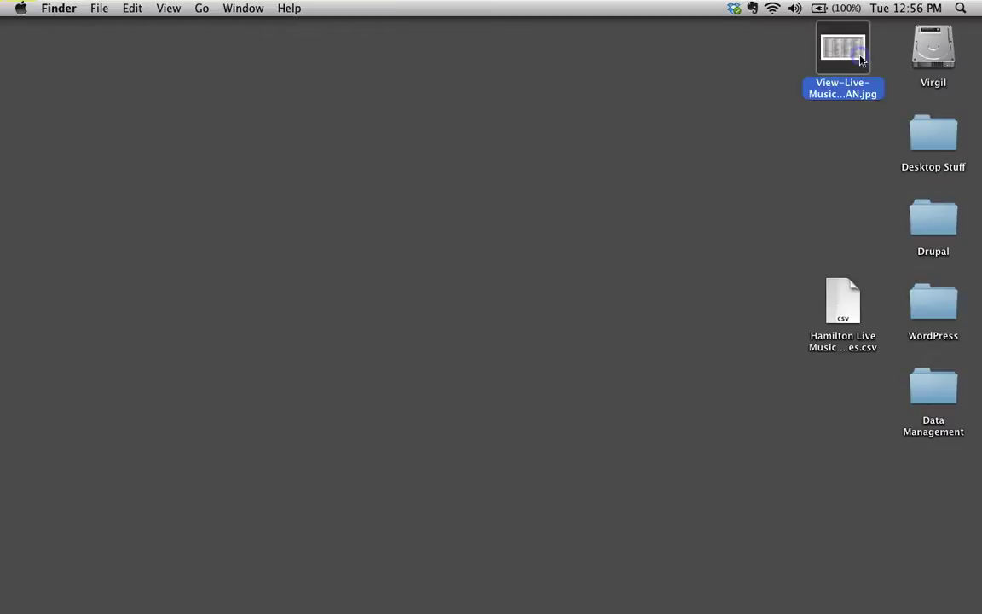
key("super+i")
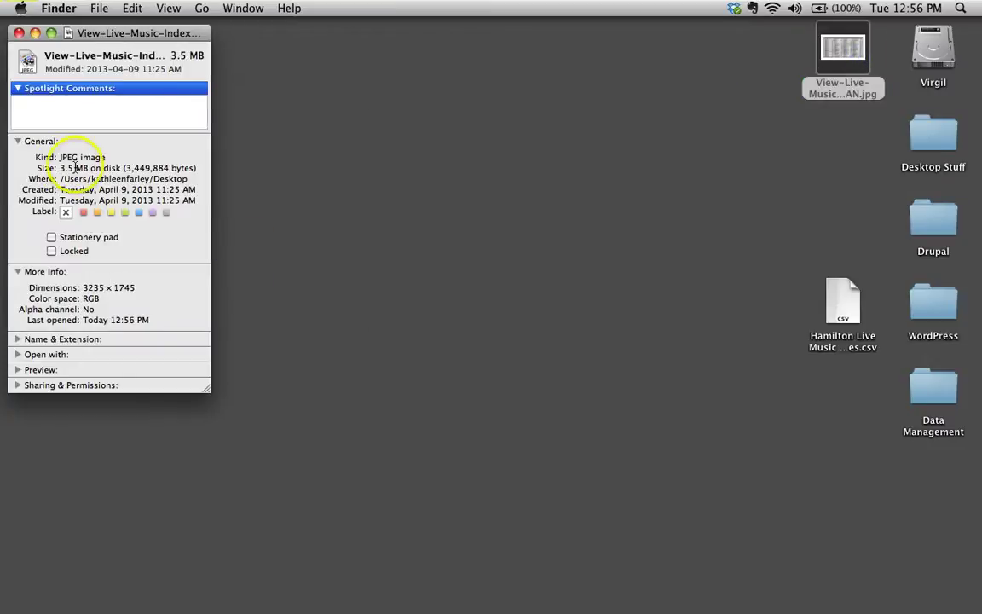
left_click(19, 32)
left_click(379, 214)
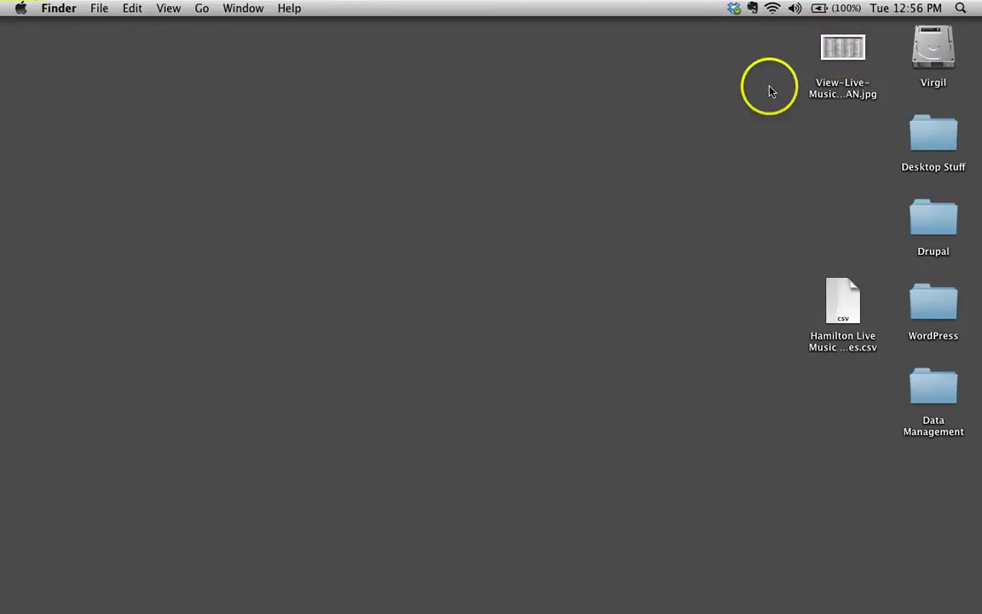
double_click(842, 50)
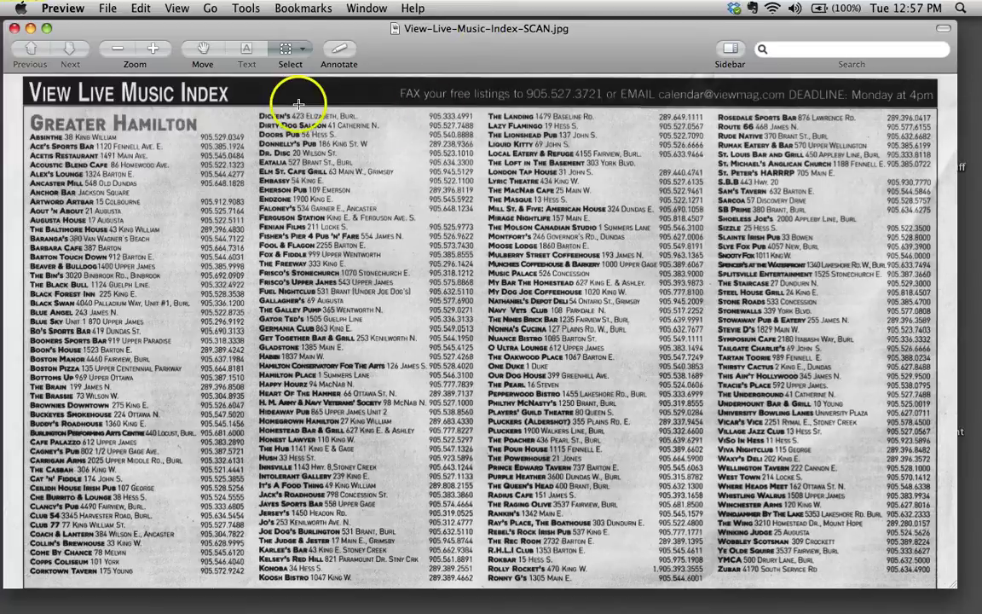
- Quit Preview, close the View Magazine tab and return to the Online OCR home page
key("super+q")
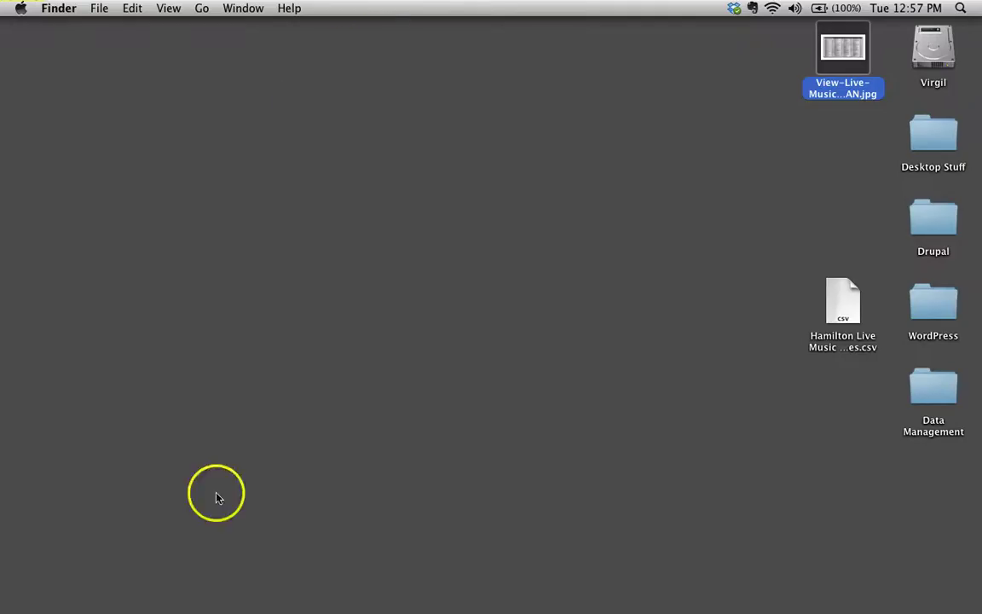
mouse_move(197, 601)
left_click(128, 595)
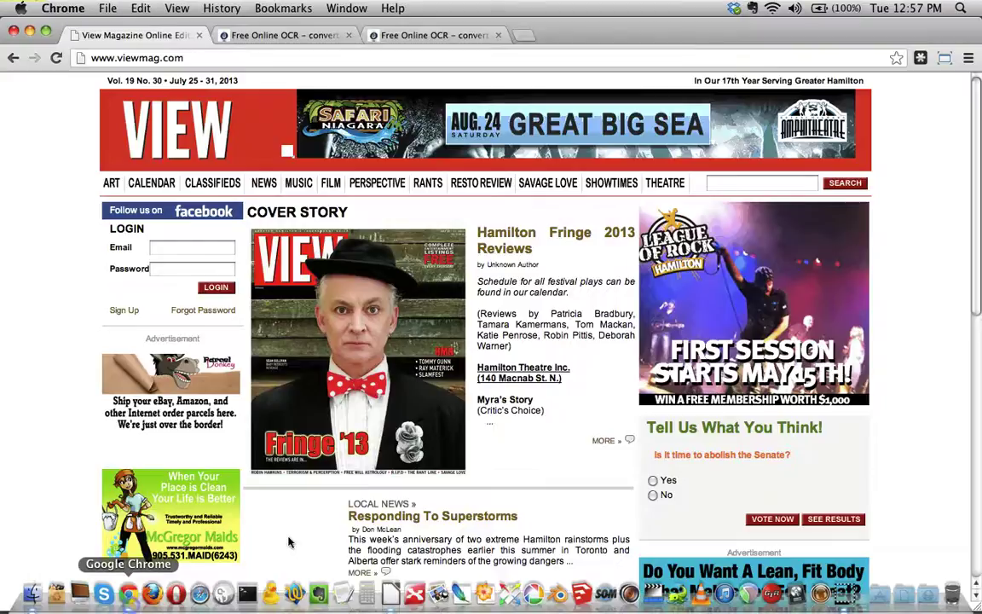
left_click(199, 35)
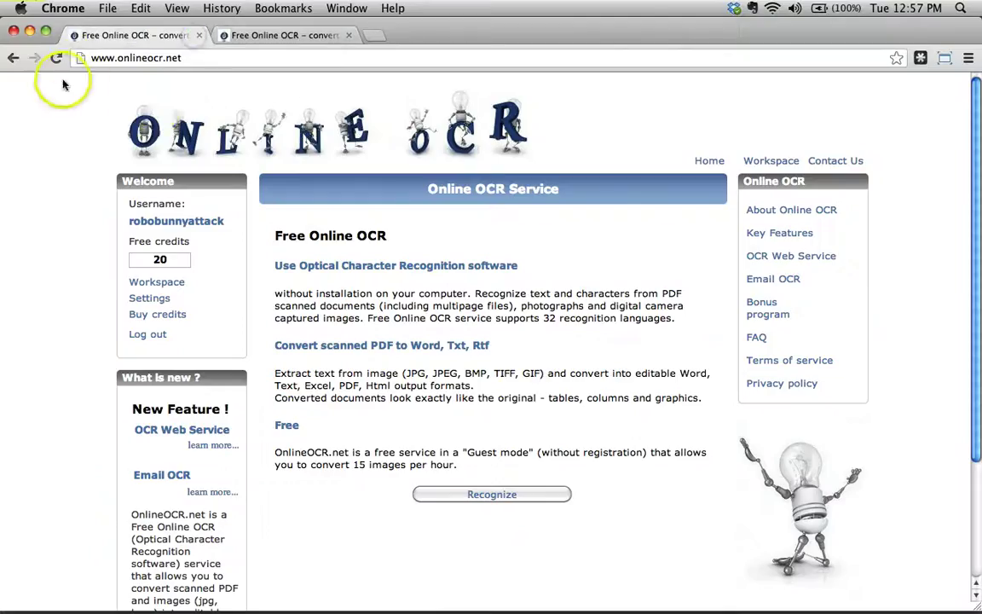
left_click(213, 57)
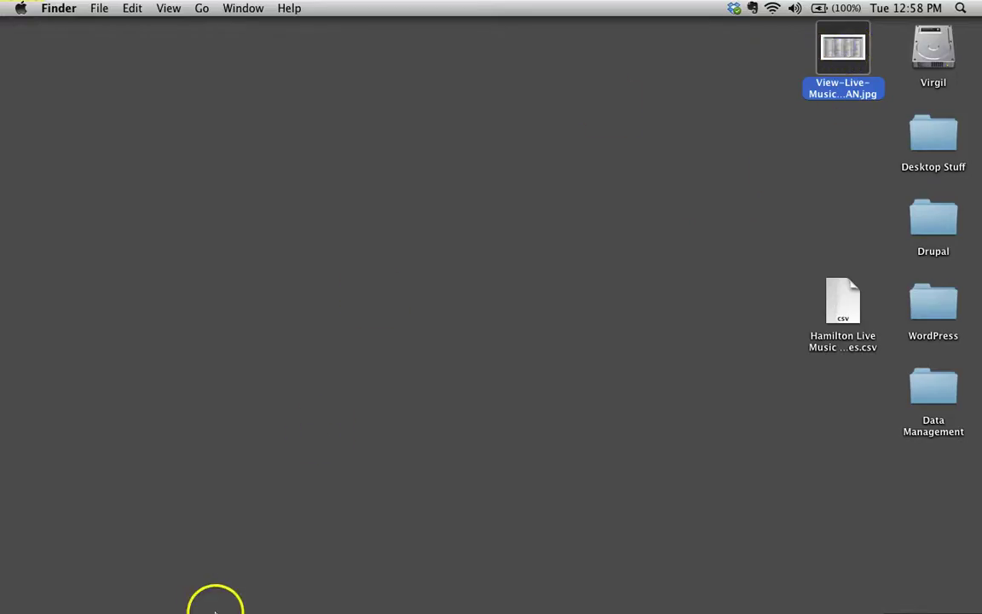
left_click(128, 597)
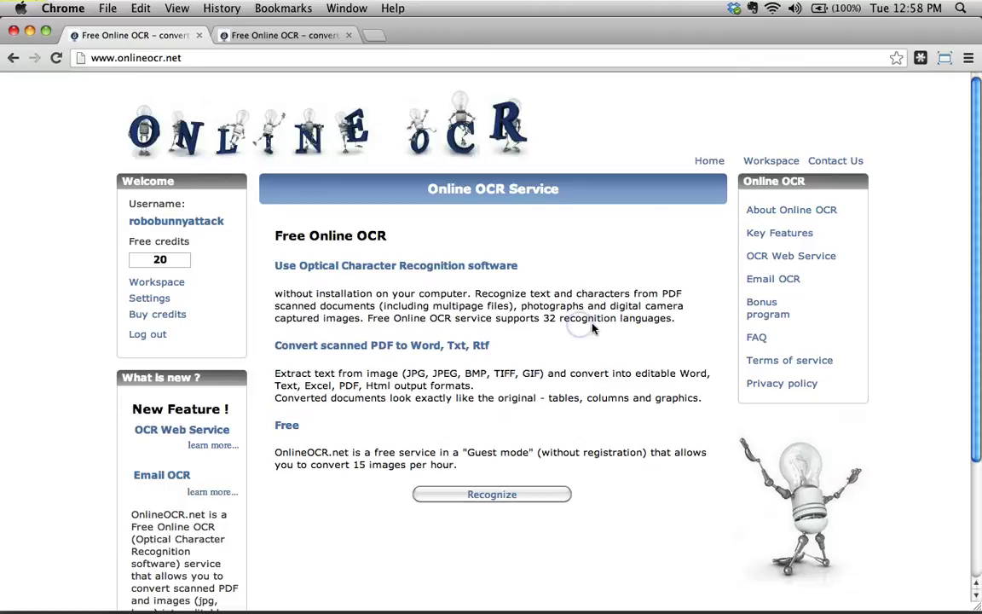
- On the OCR recognition page, set English recognition and MS Excel (xls) output
left_click(273, 36)
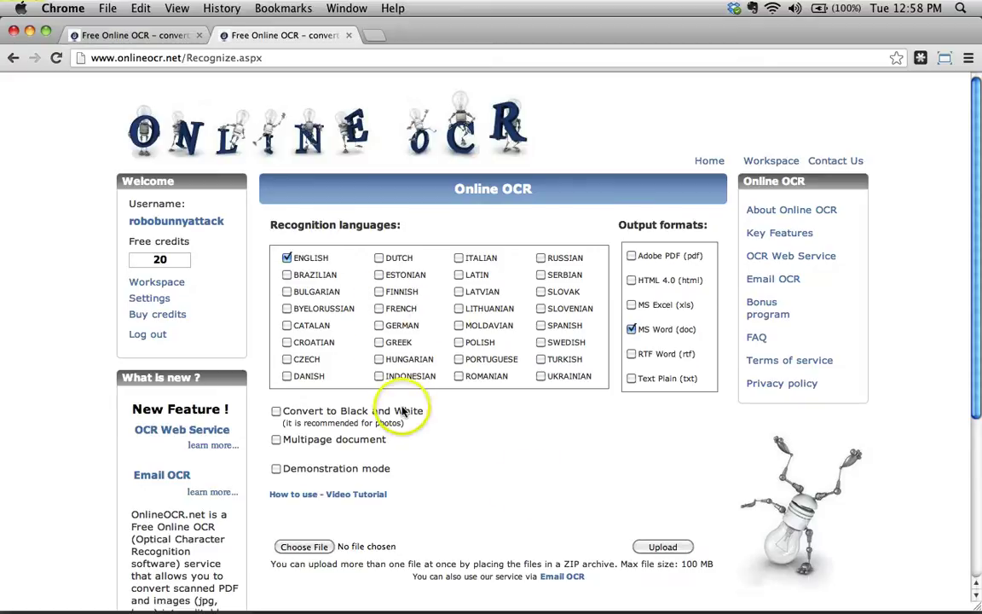
left_click(286, 256)
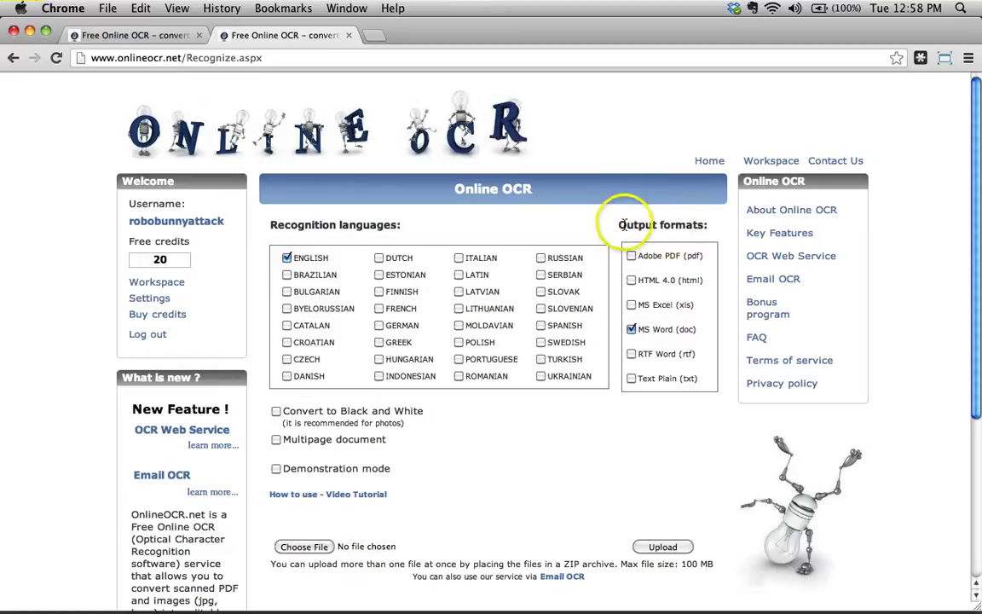
left_click_drag(620, 225, 709, 225)
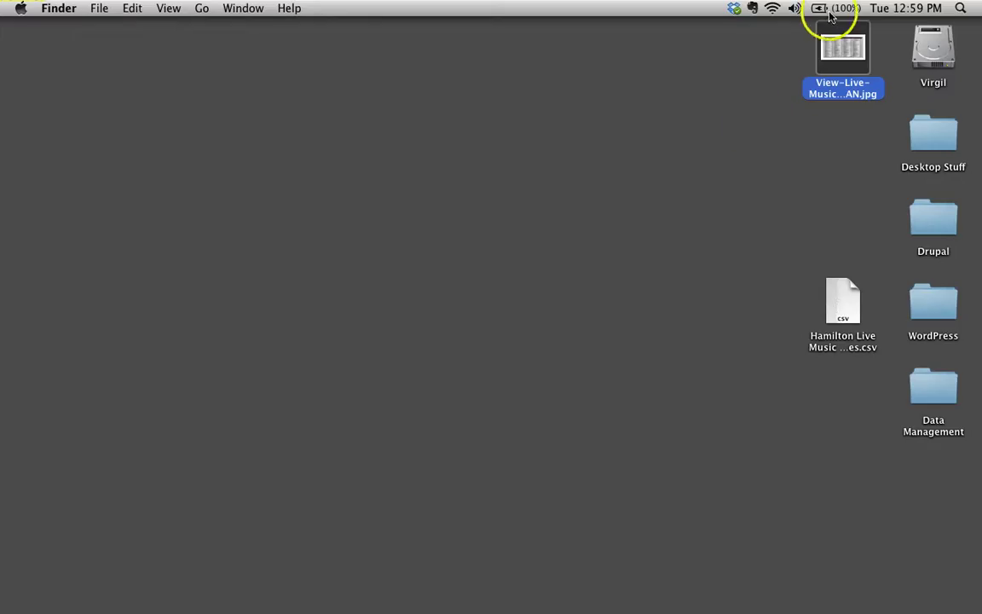
double_click(840, 43)
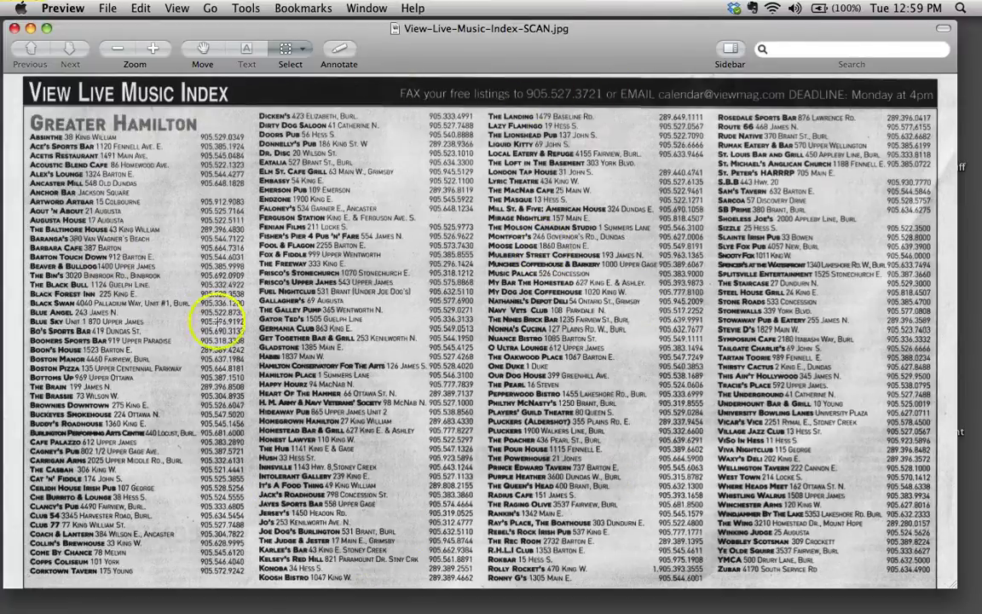
key("super+Tab")
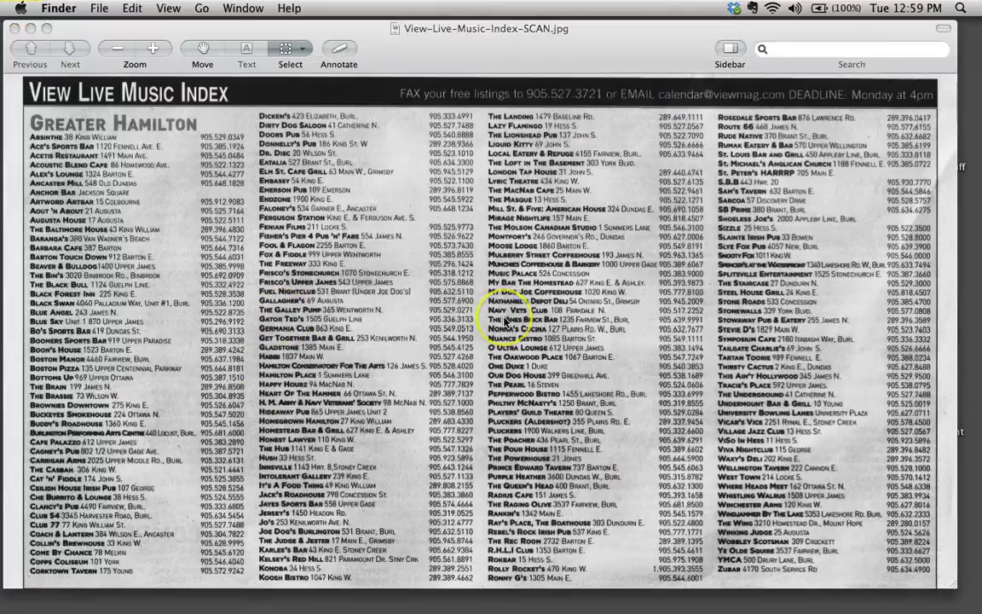
key("super+Tab")
key("super+Tab")
key("super+Tab")
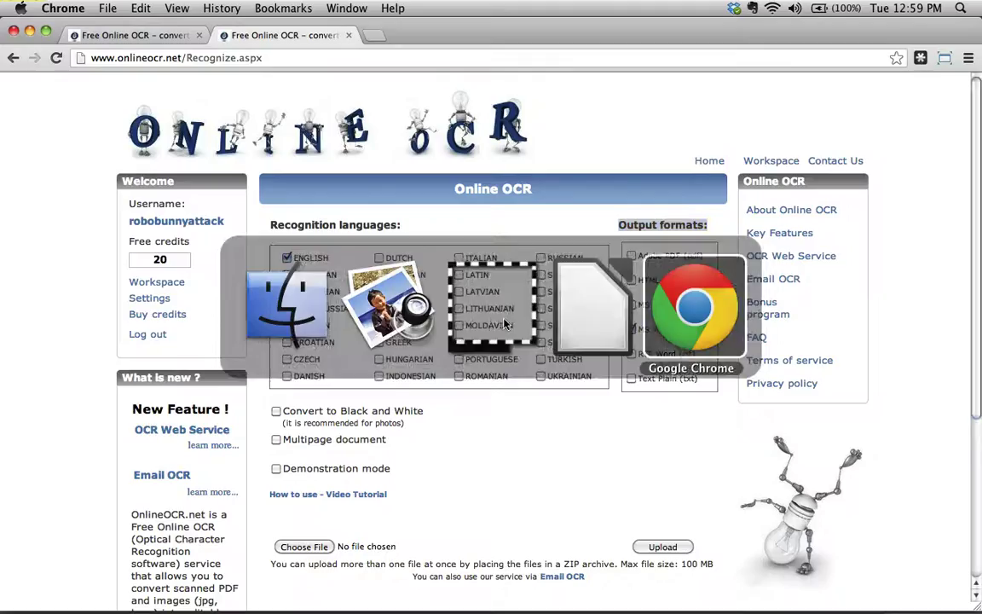
left_click(630, 304)
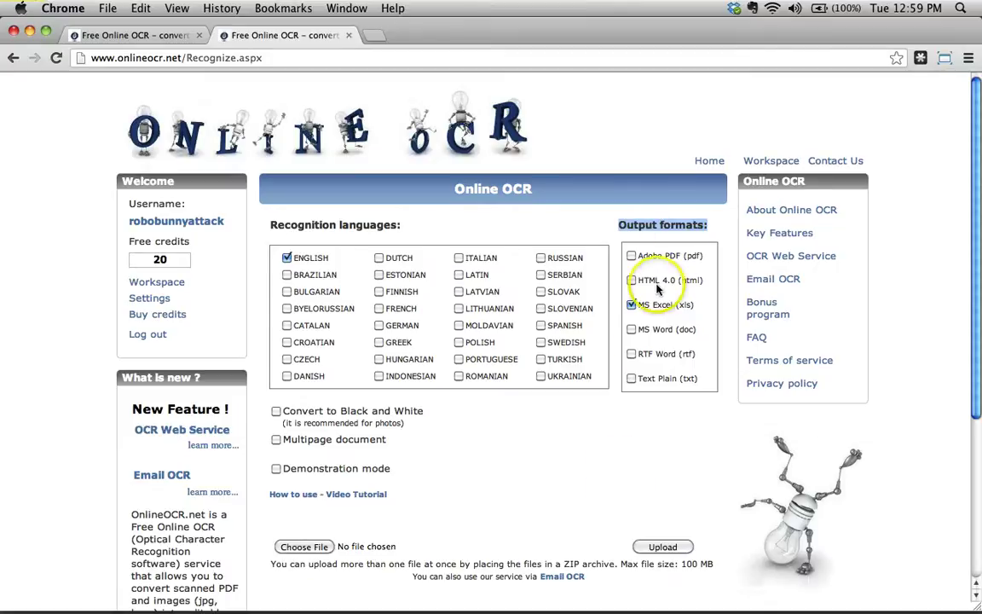
- Clear the page highlight and scroll down to the file upload form
left_click(624, 452)
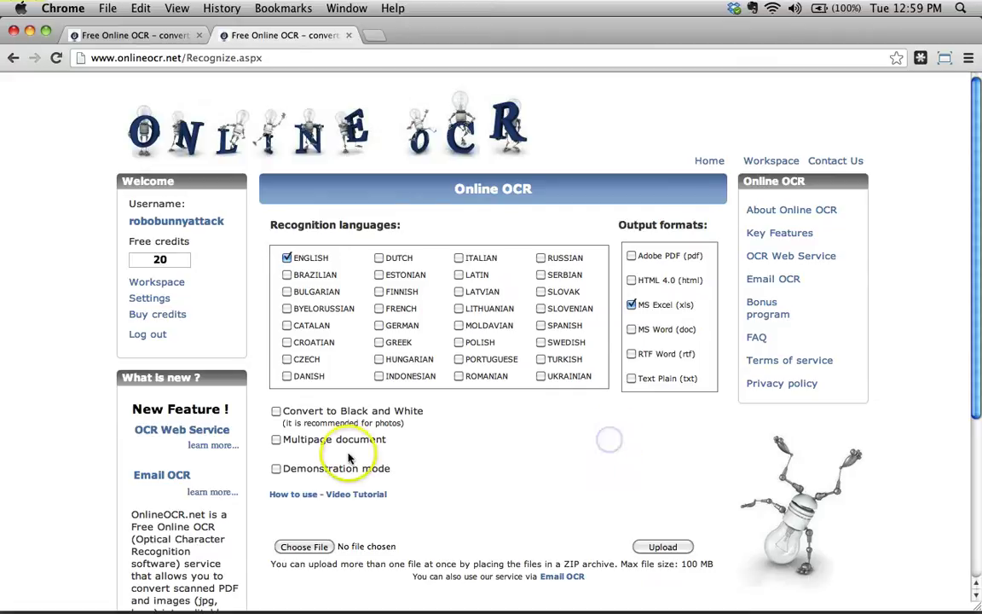
scroll(345, 339, "down", 3)
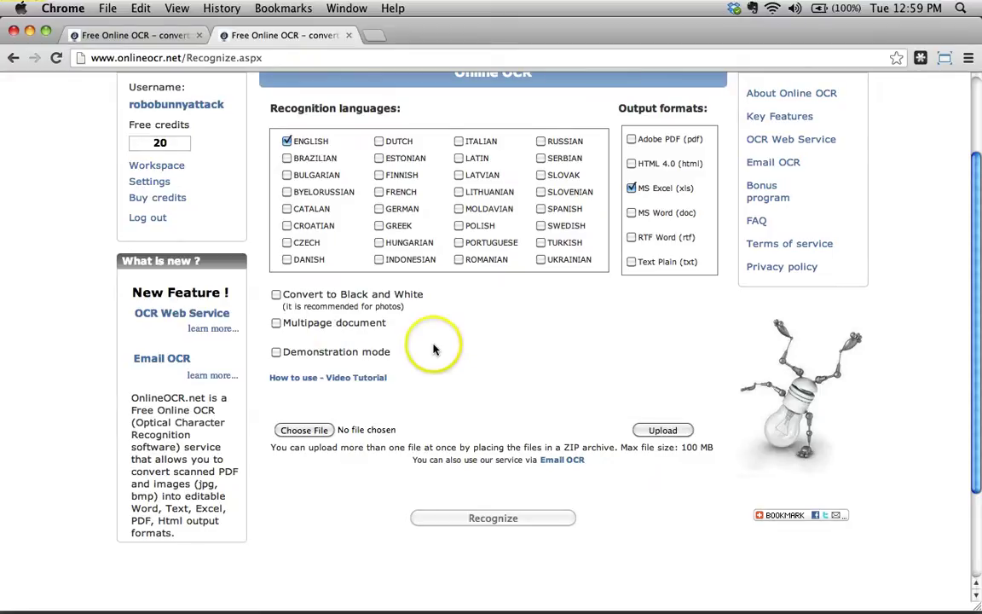
- Choose View-Live-Music-Index-SCAN.jpg from the Desktop and upload it (3.46 MB)
left_click(302, 429)
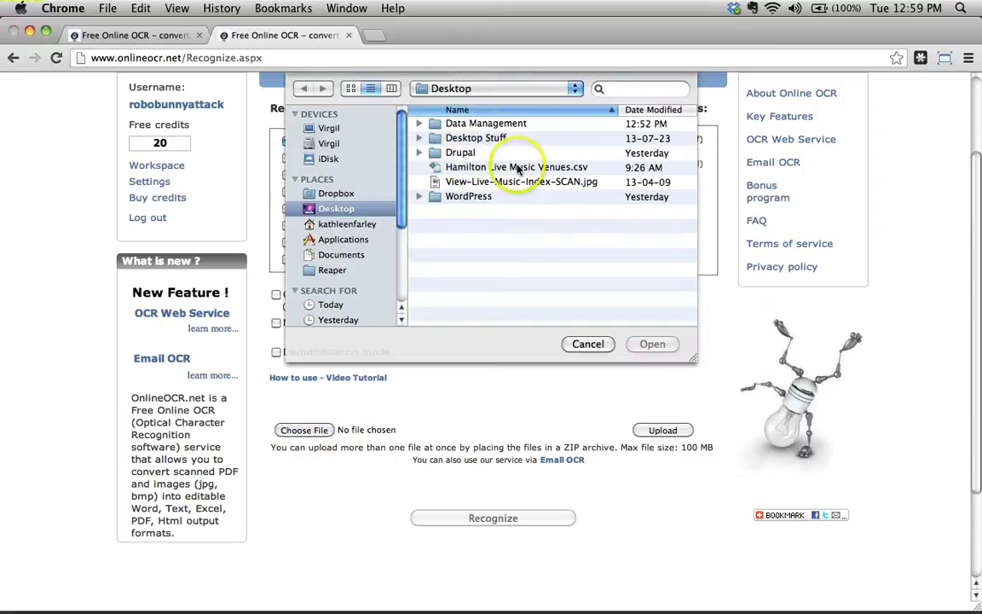
left_click(449, 182)
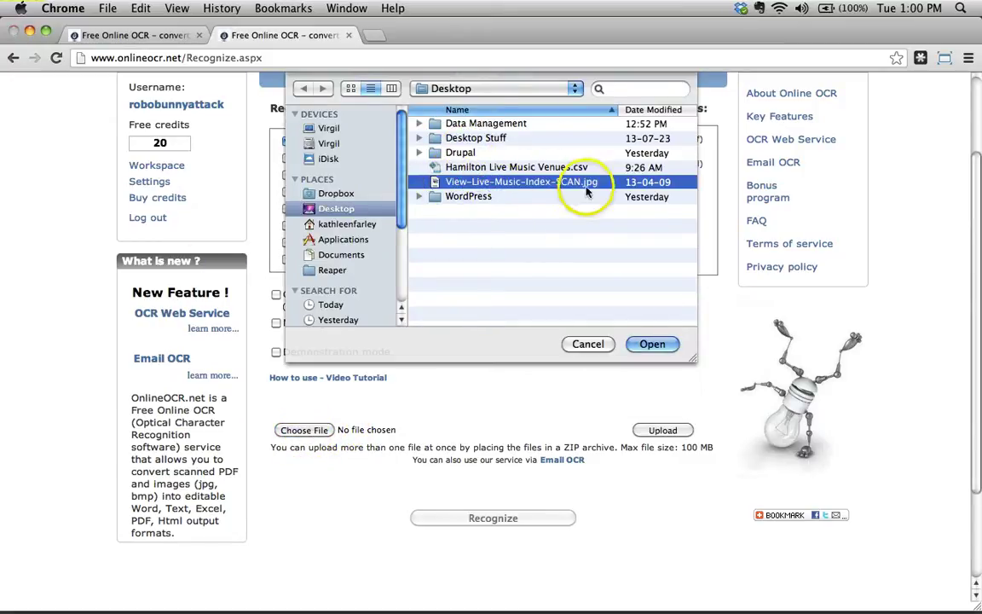
left_click(650, 345)
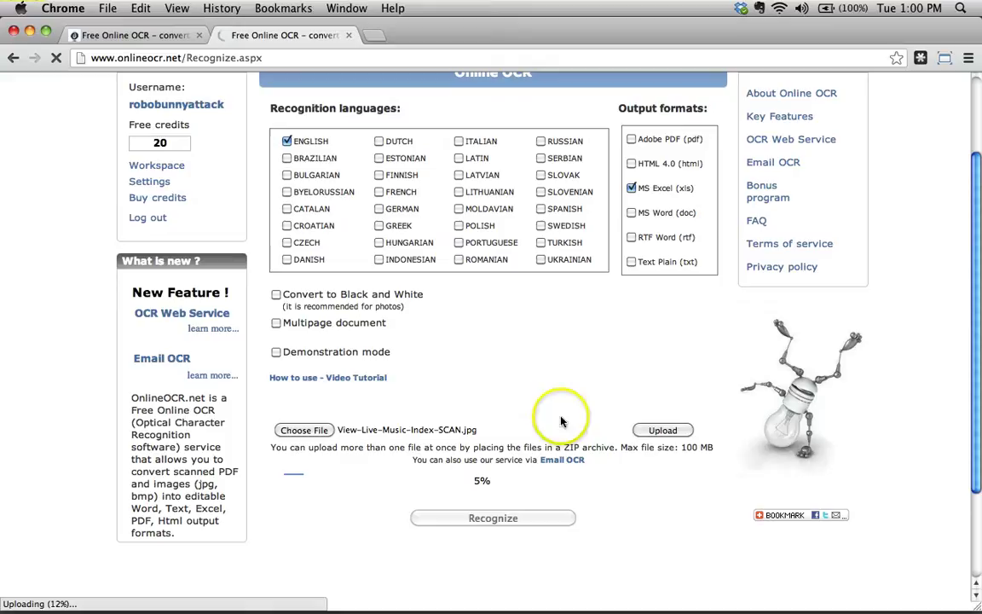
scroll(695, 477, "down", 3)
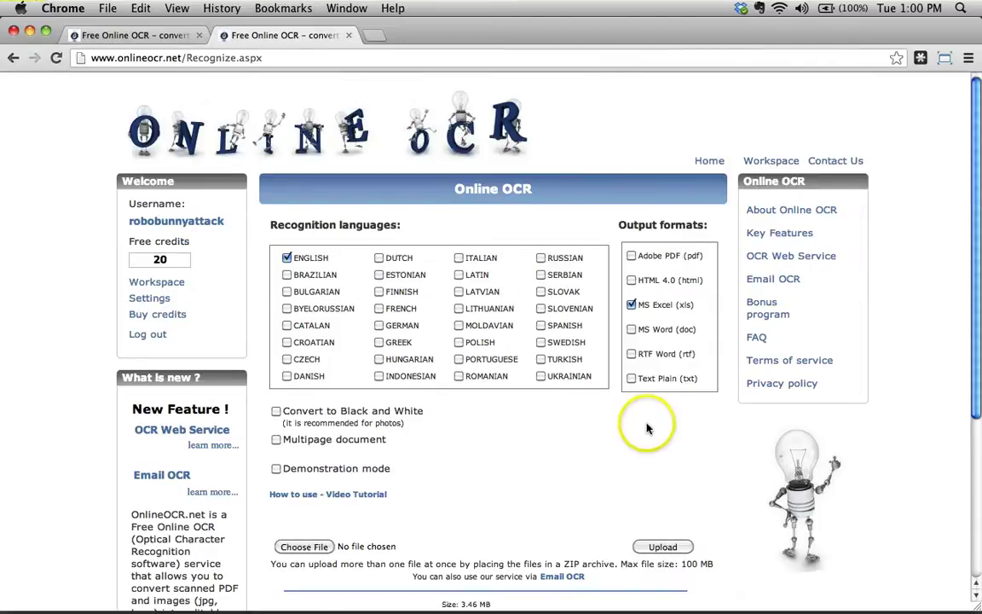
- Run Recognize on the uploaded scan to produce the Excel result in the Workspace
scroll(660, 428, "down", 3)
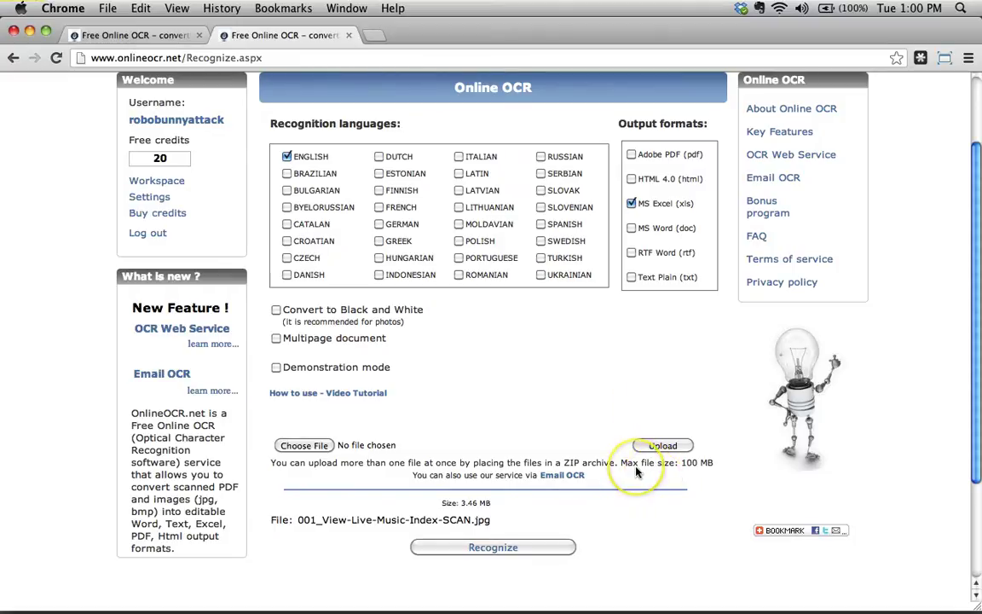
scroll(596, 473, "down", 3)
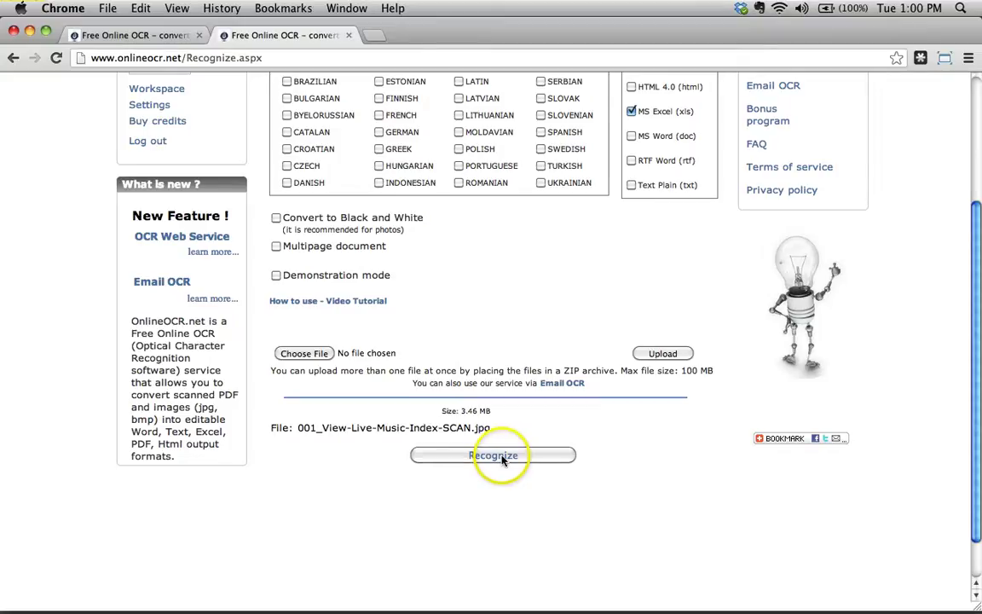
scroll(725, 470, "up", 3)
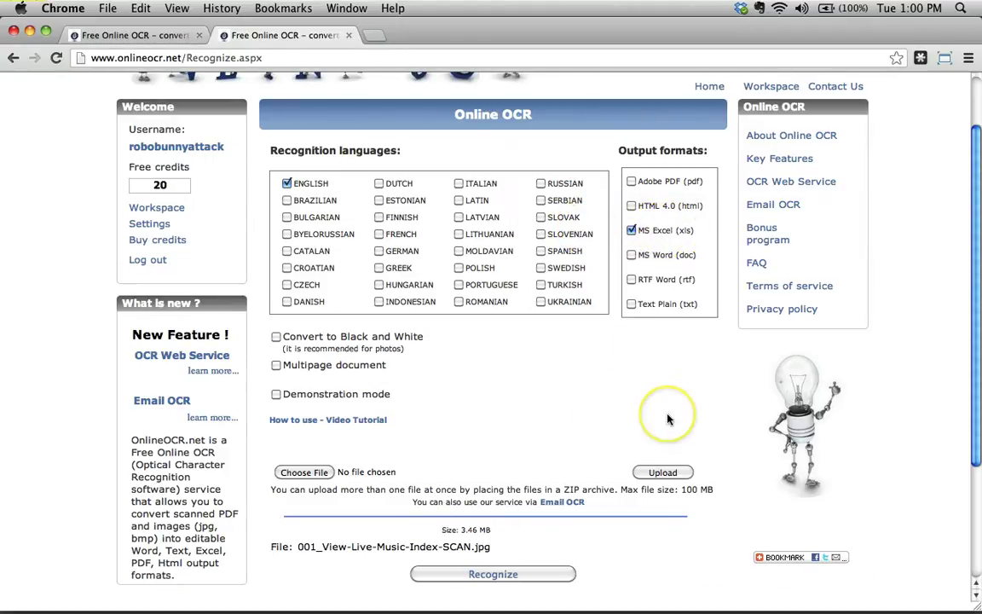
scroll(667, 419, "down", 5)
scroll(667, 418, "up", 5)
scroll(667, 419, "down", 5)
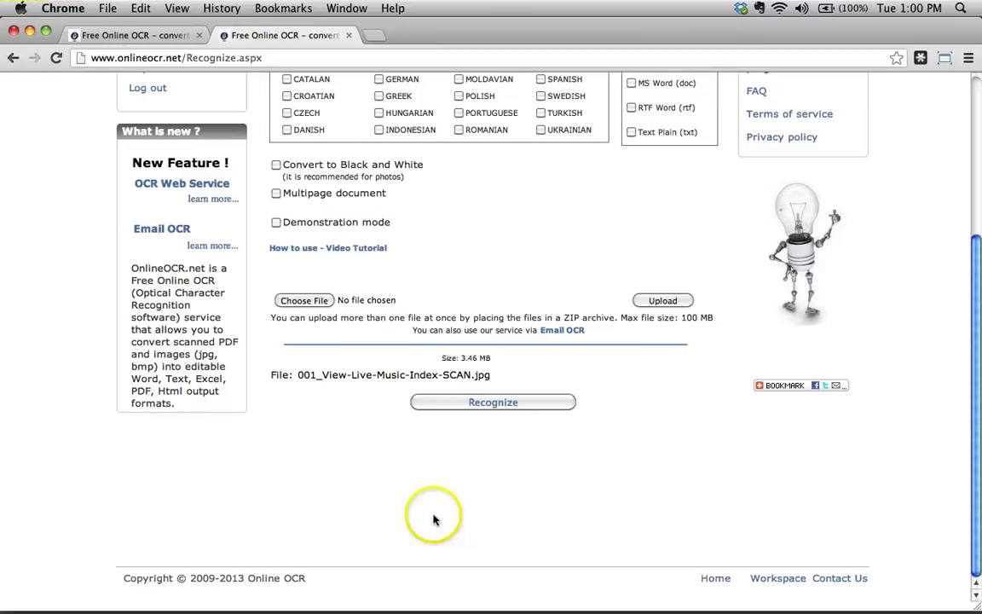
left_click(503, 404)
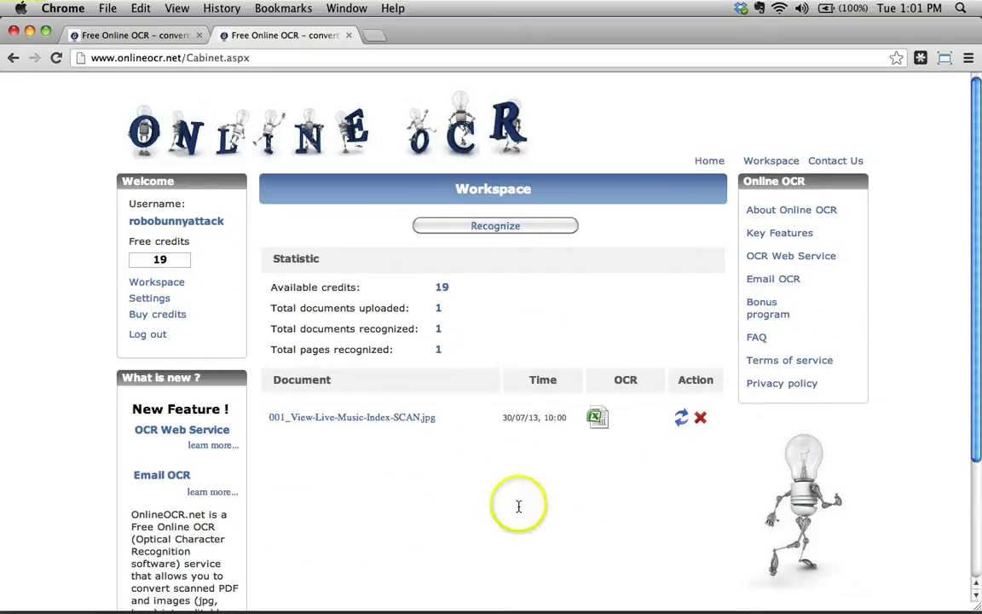
- Download the Excel result 001_View-Live-Music-Index-SCAN.xls from the Workspace
scroll(452, 460, "down", 1)
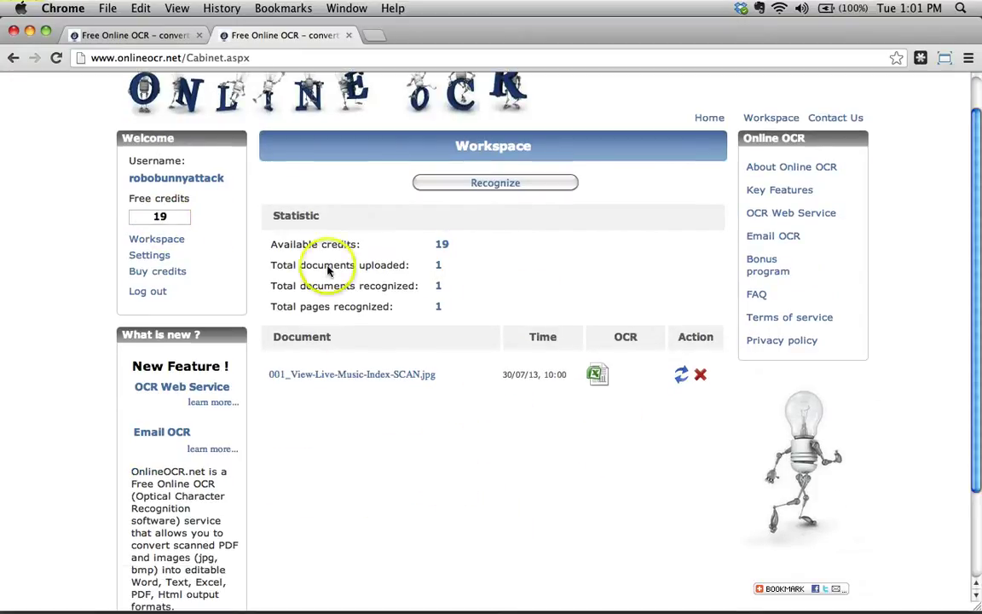
left_click(599, 379)
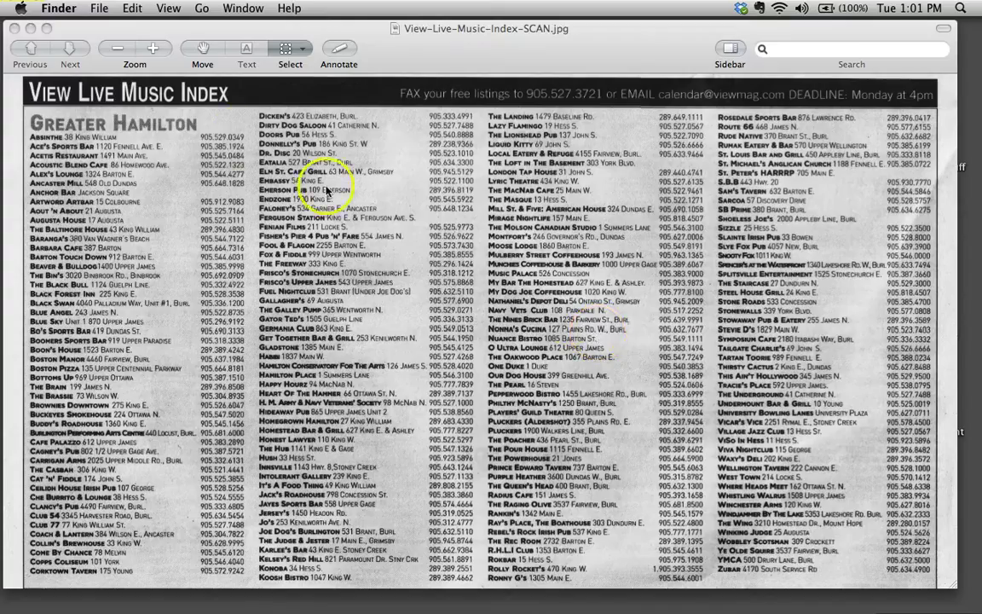
- Move 001_View-Live-Music-Index-SCAN.xls from Downloads onto the desktop beside the other files
key("super+q")
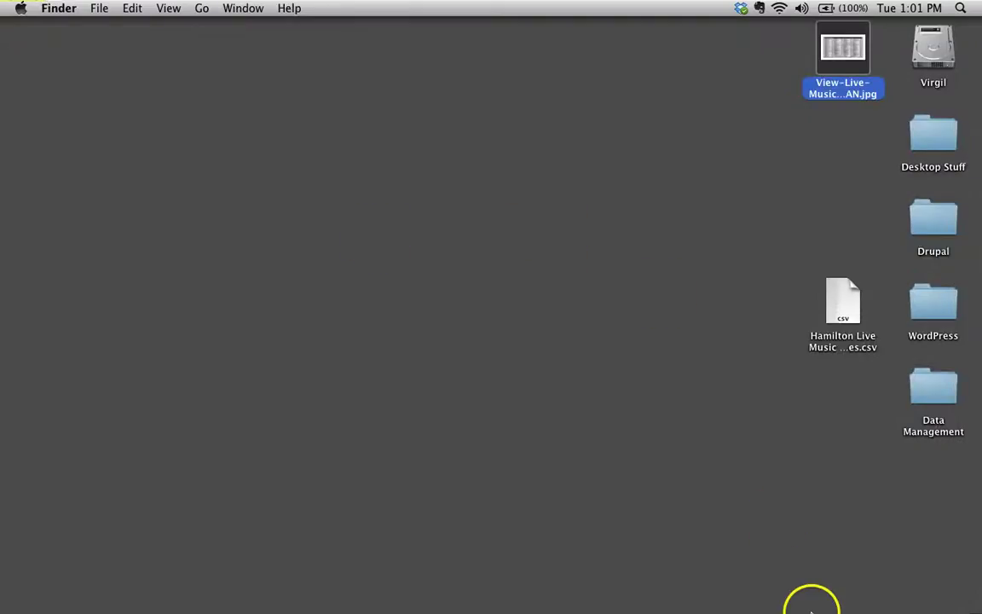
left_click(940, 598)
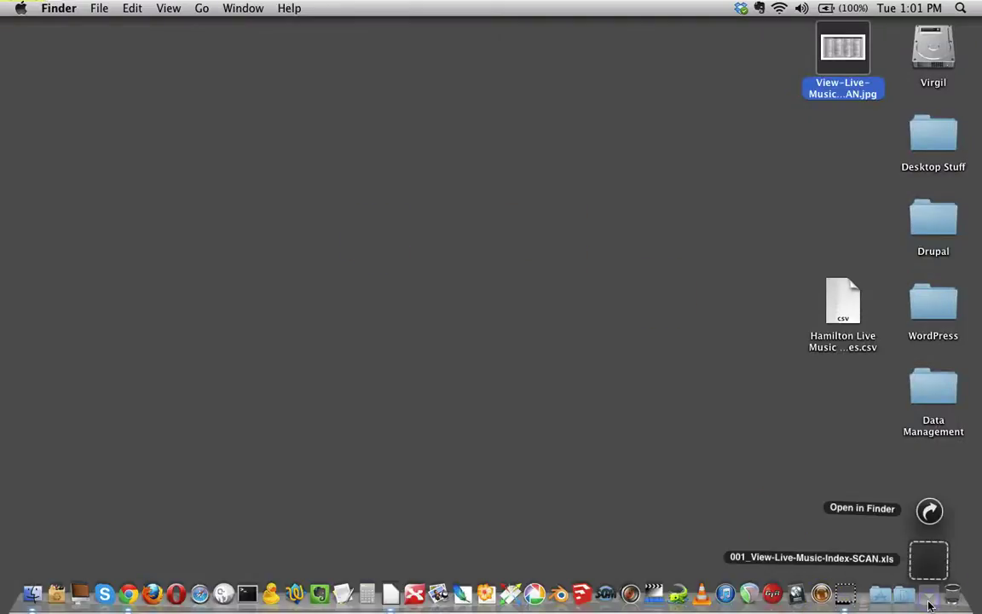
left_click(931, 509)
left_click(392, 220)
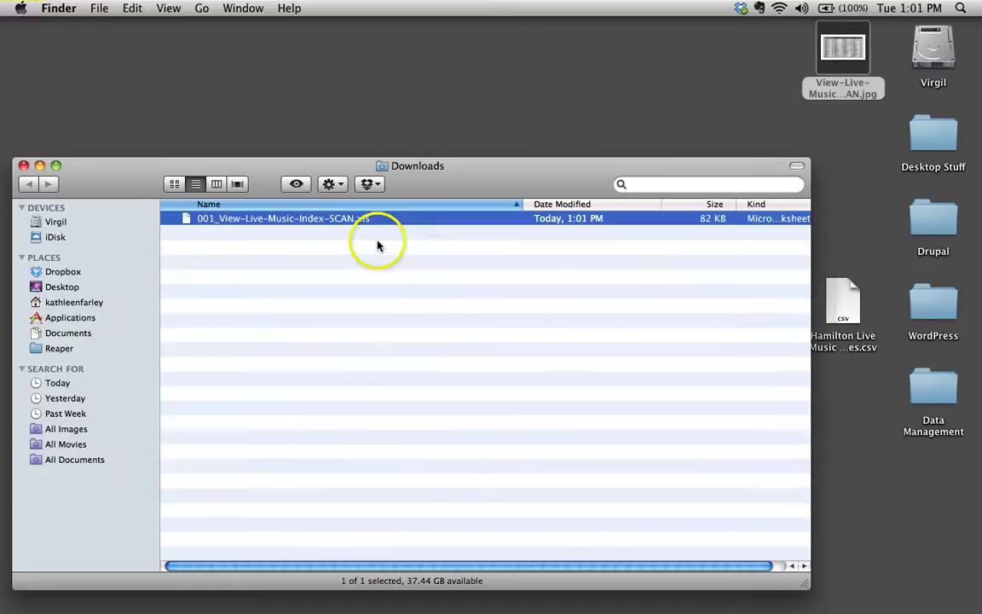
left_click_drag(348, 220, 509, 54)
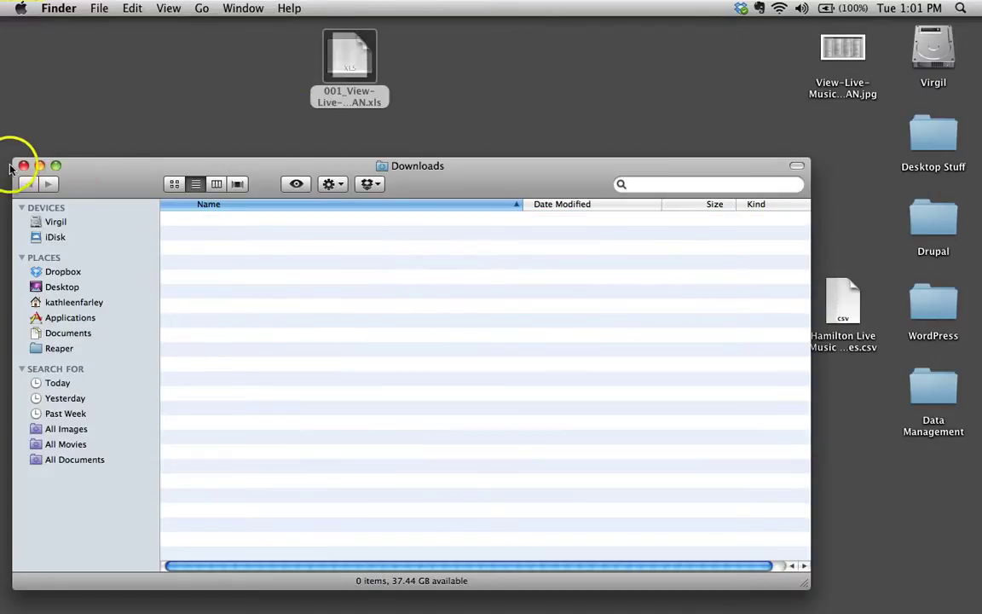
key("super+w")
left_click_drag(348, 55, 395, 601)
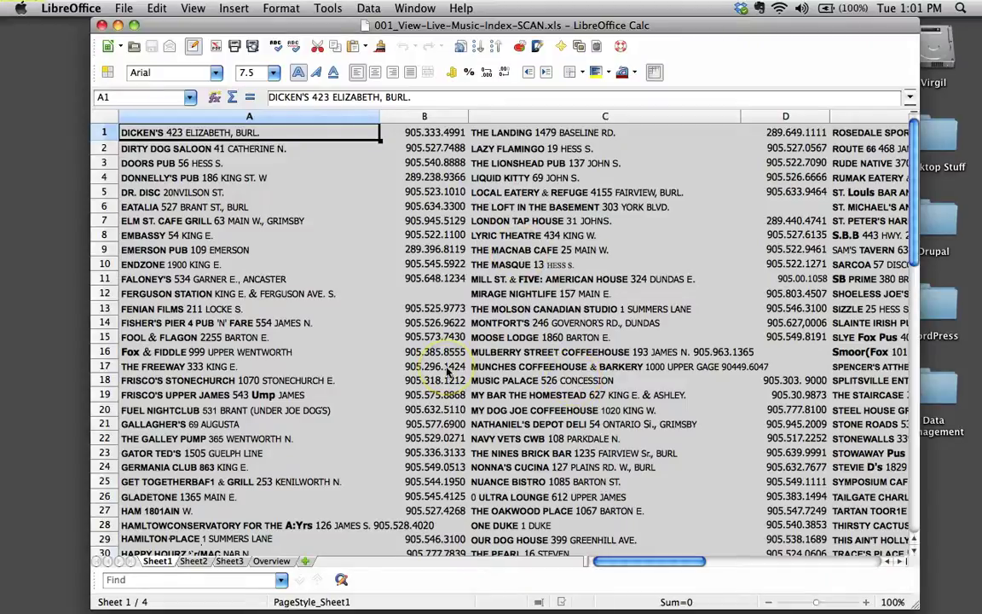
key("Right")
key("Right")
key("Right")
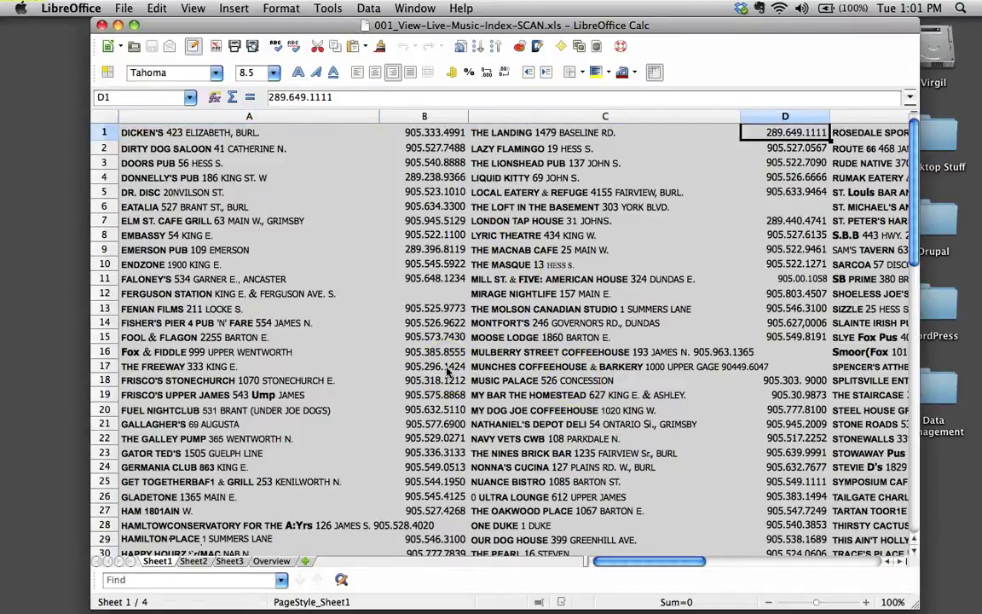
key("Right")
key("Left")
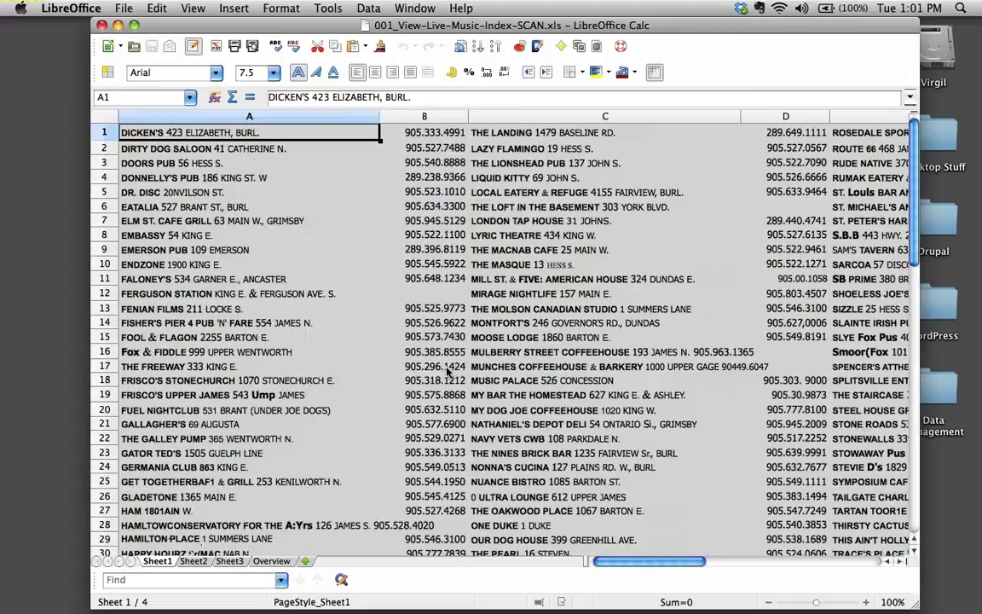
key("Right")
key("Right")
key("Right")
key("Right")
key("Right")
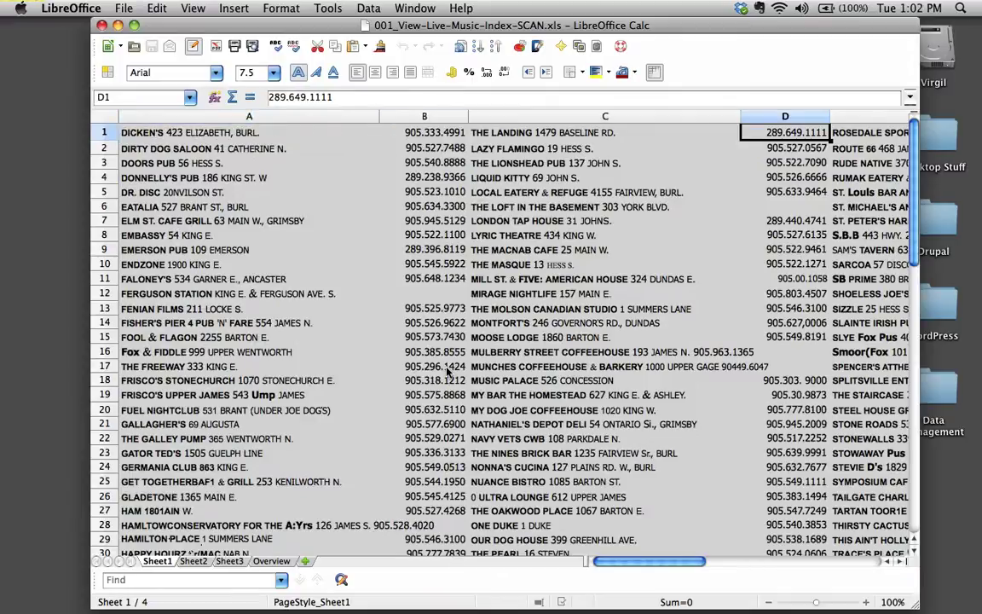
key("Left")
key("Left")
key("Left")
key("Left")
key("Left")
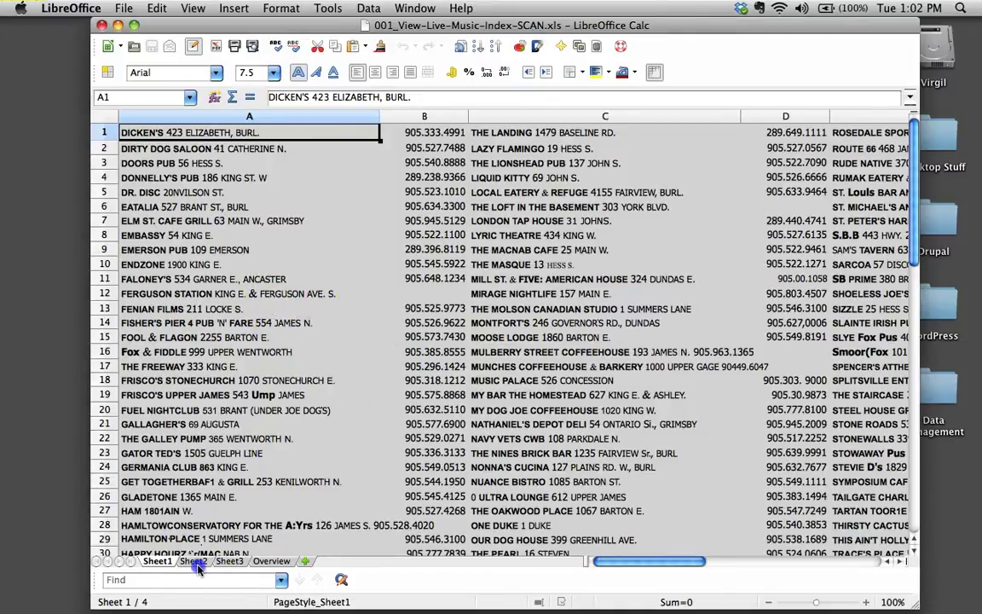
left_click(195, 563)
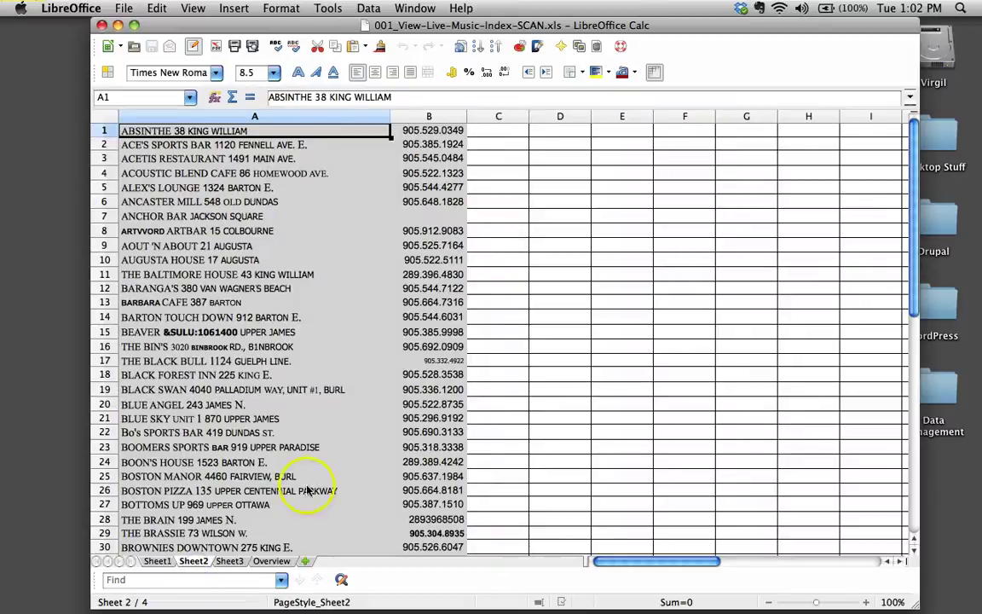
left_click(229, 561)
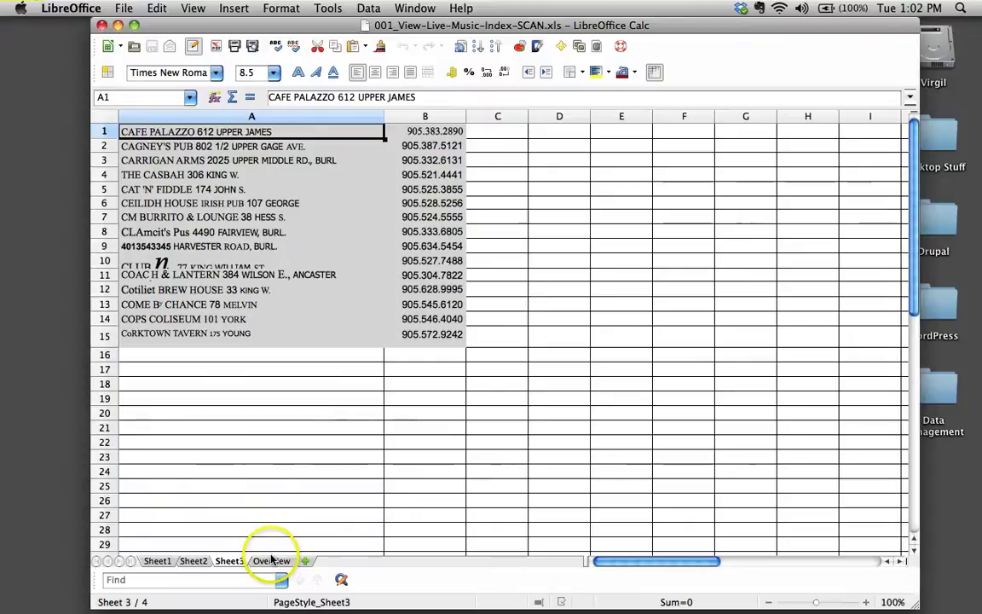
left_click(157, 560)
left_click(157, 561)
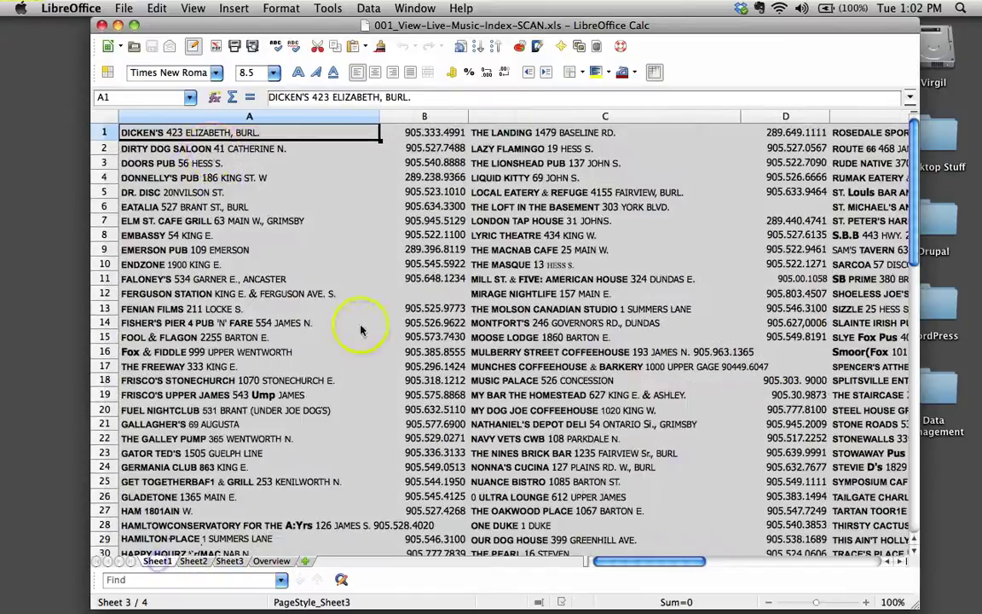
left_click_drag(204, 24, 156, 25)
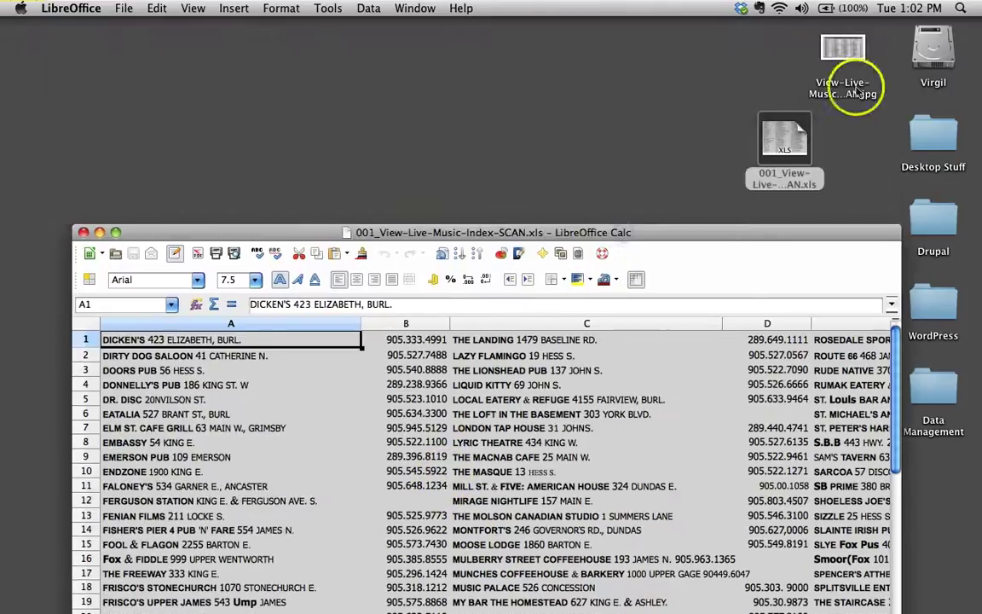
double_click(839, 55)
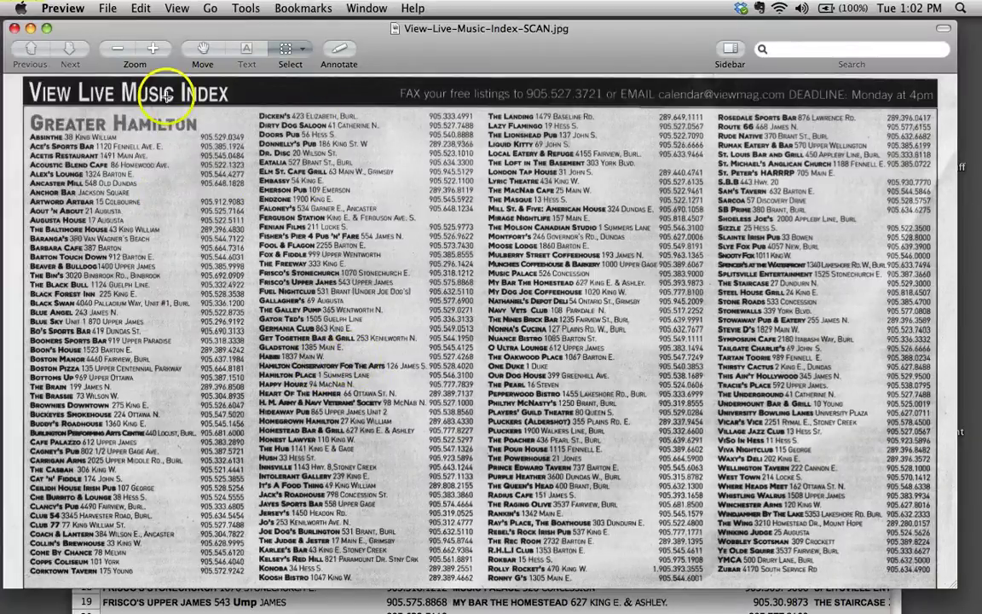
left_click(15, 30)
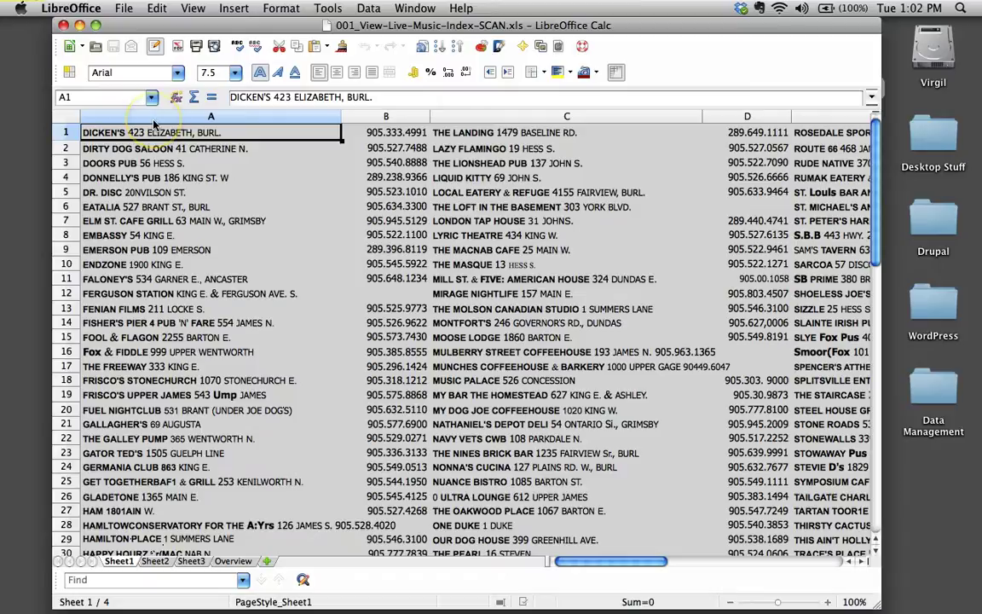
- Move Sheet2's A1:B32 venue list into Sheet1 starting at A52
left_click(154, 560)
scroll(497, 375, "down", 4)
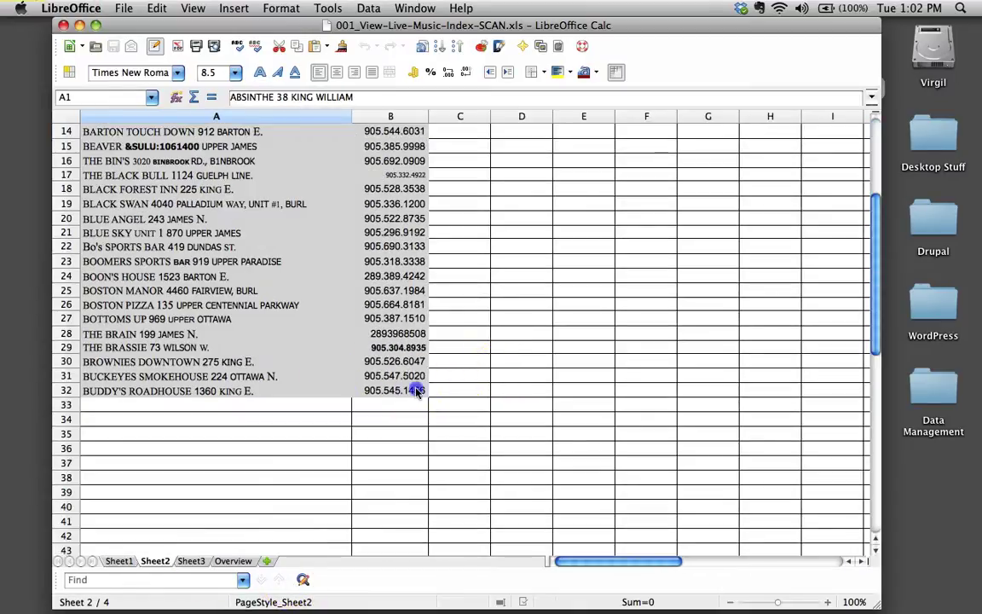
left_click(396, 395, "shift")
scroll(396, 395, "up", 4)
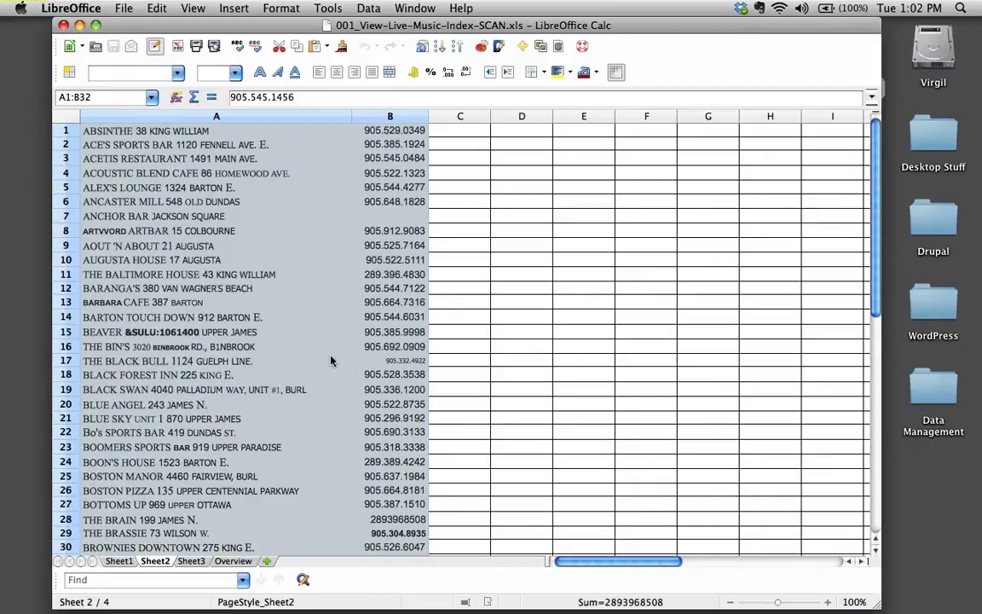
key("ctrl+x")
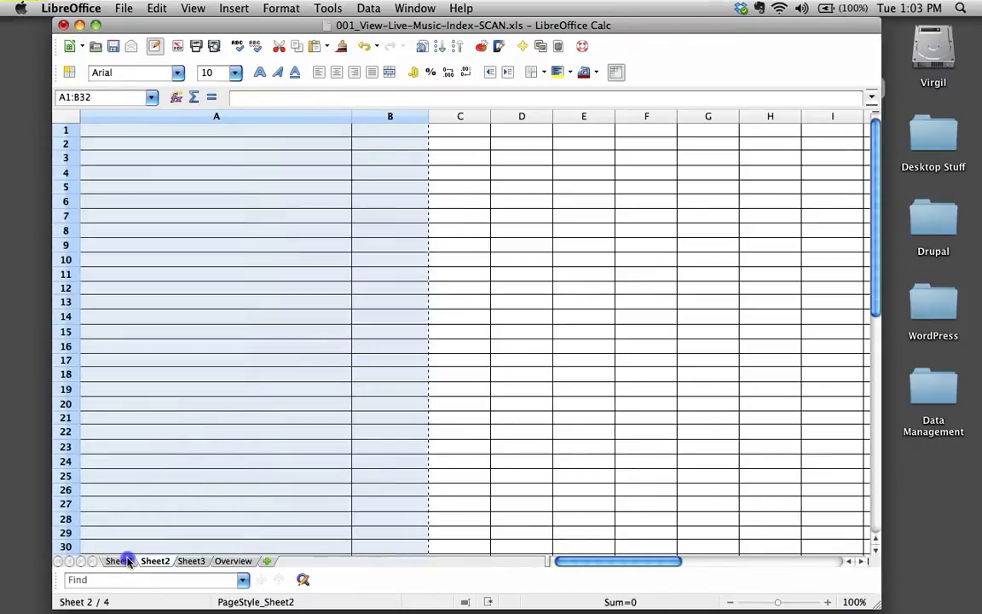
left_click(119, 560)
key("ctrl+shift+End")
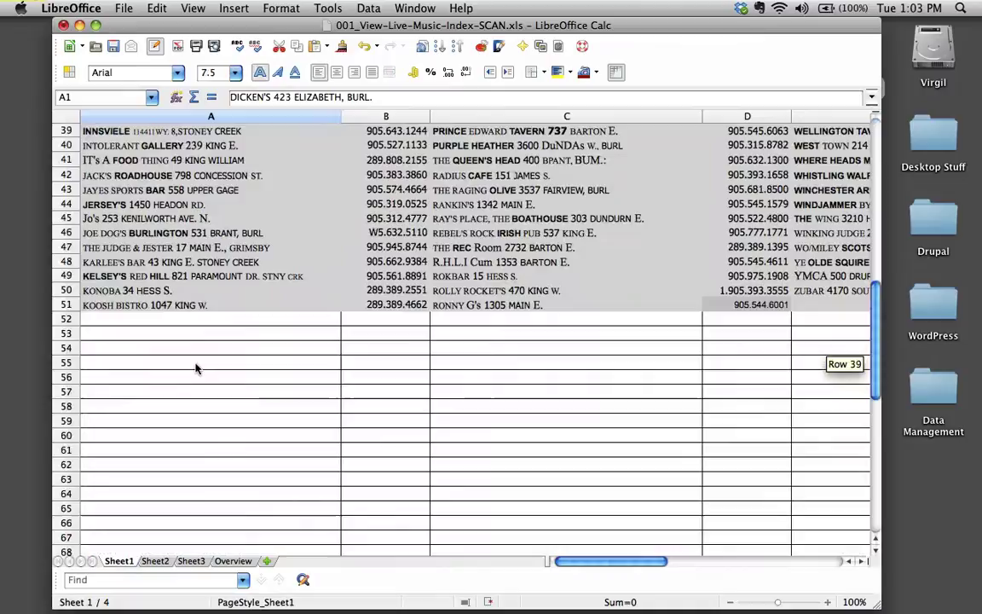
scroll(195, 367, "down", 3)
left_click(127, 278)
key("ctrl+v")
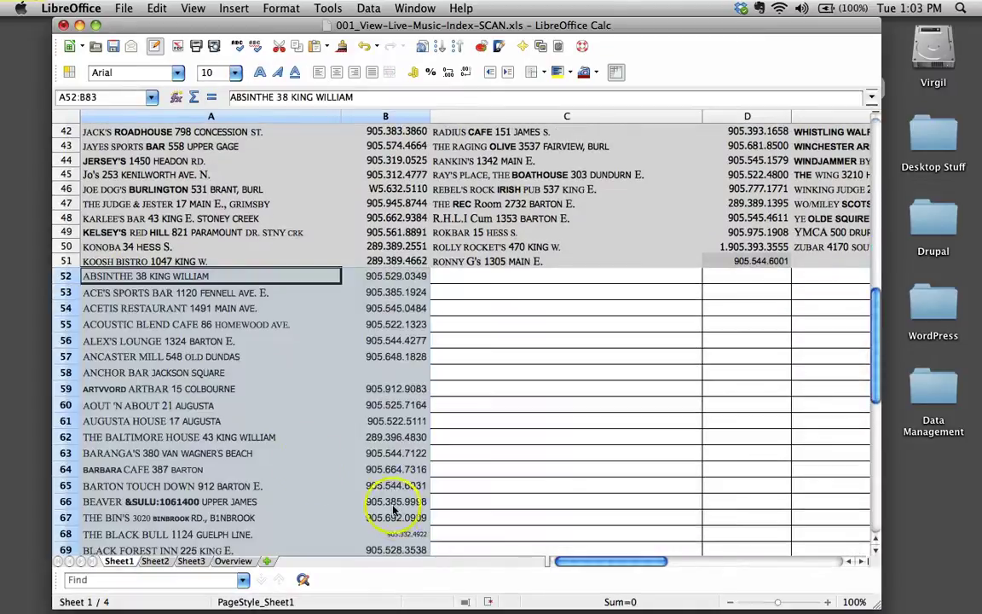
left_click(521, 421)
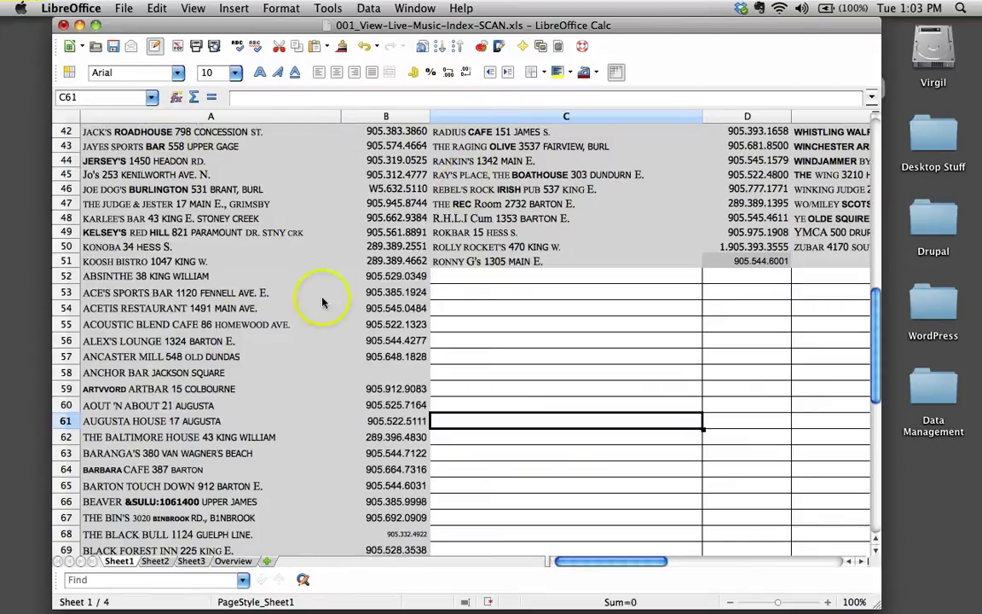
- Copy Sheet3's A1:B15 CAFE PALAZZO entries into Sheet1 starting at A84
left_click(155, 561)
left_click(192, 561)
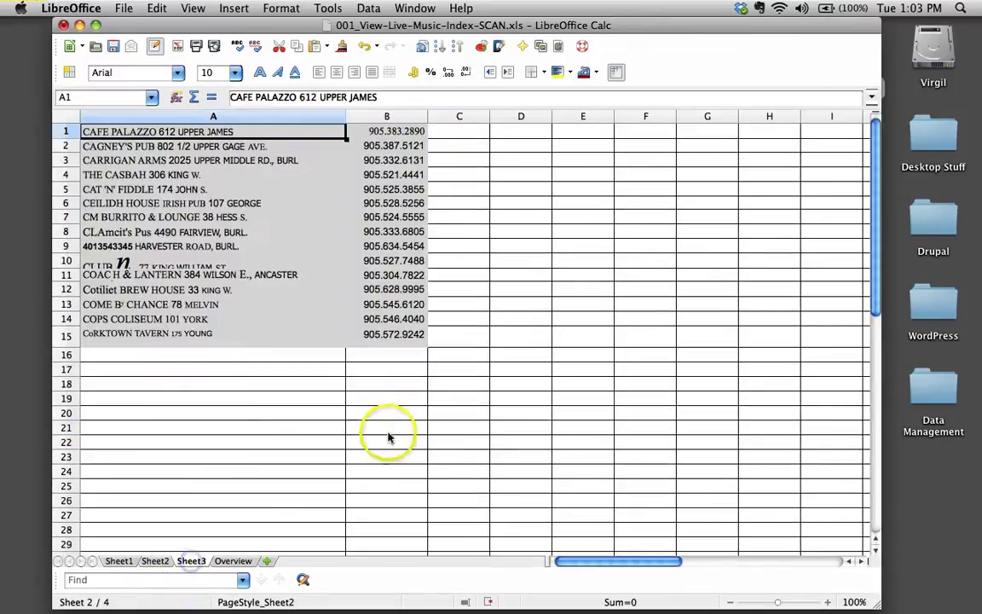
left_click_drag(405, 334, 148, 107)
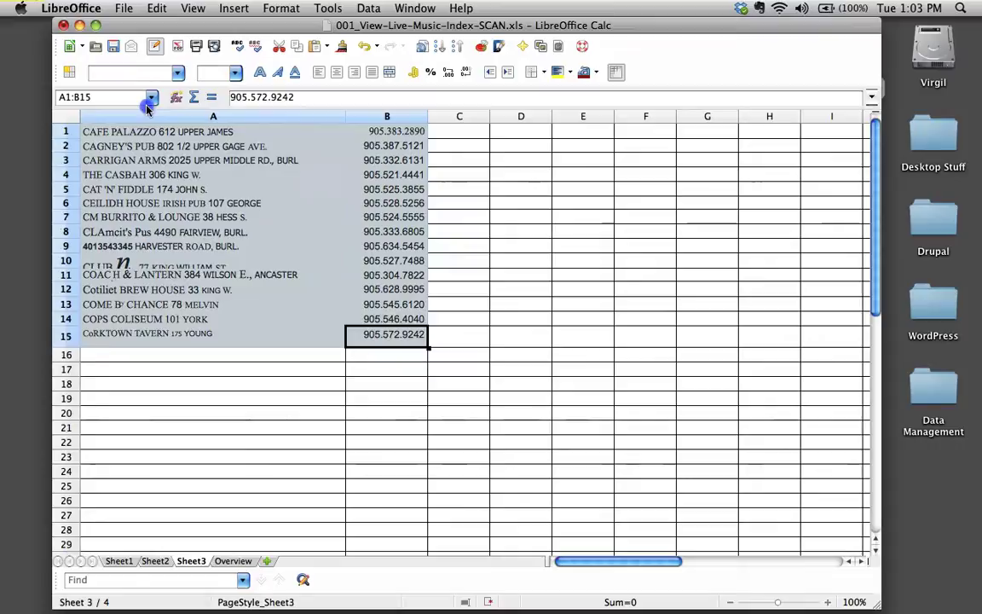
left_click(119, 561)
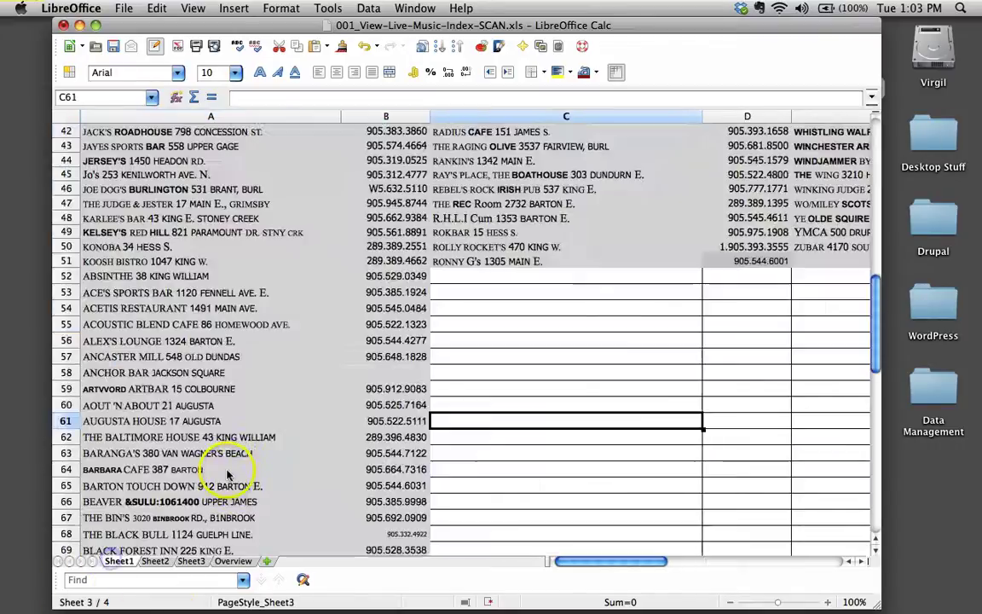
scroll(229, 473, "down", 8)
scroll(228, 473, "down", 1)
left_click(120, 356)
key("ctrl+v")
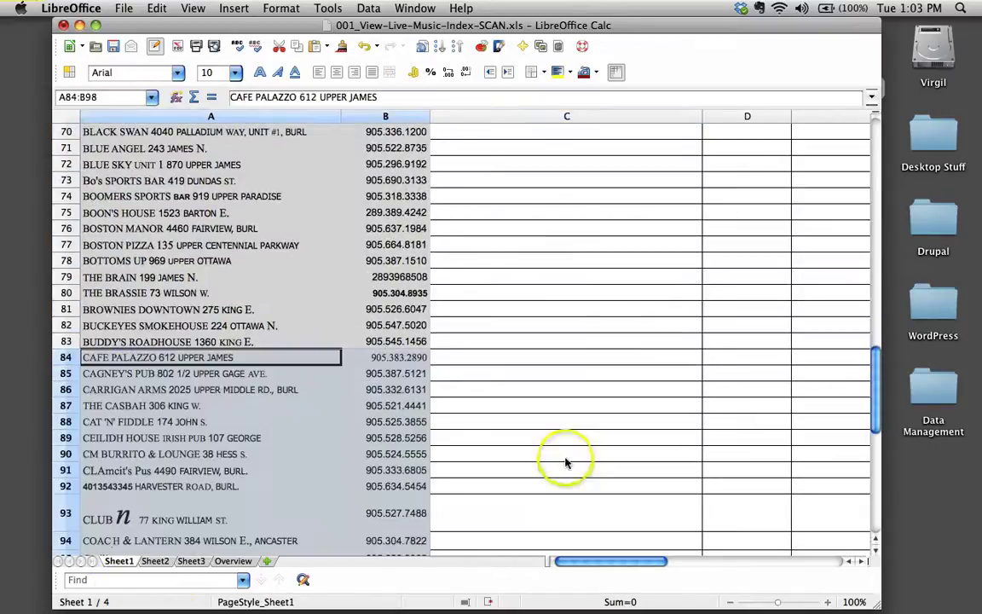
left_click(565, 455)
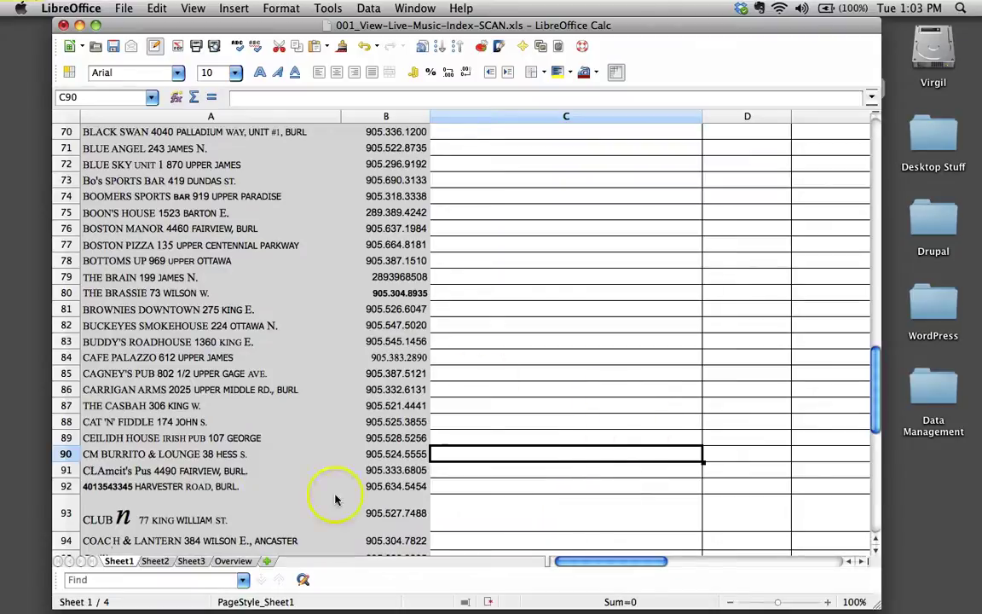
- Move the C1:D51 venue entries down to rows A99:B149
scroll(153, 477, "down", 3)
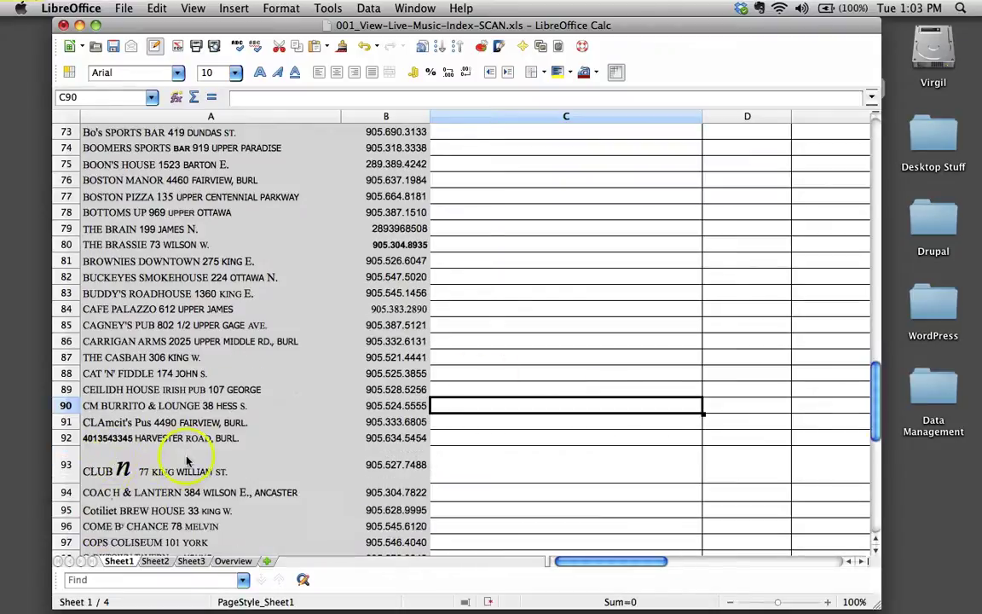
scroll(591, 467, "up", 18)
scroll(594, 471, "up", 8)
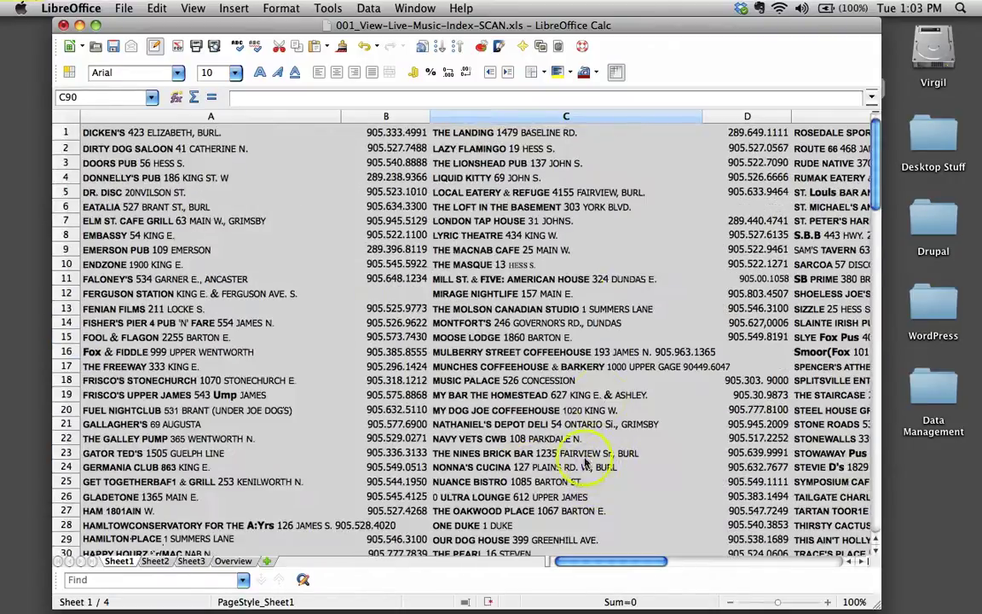
scroll(760, 406, "down", 7)
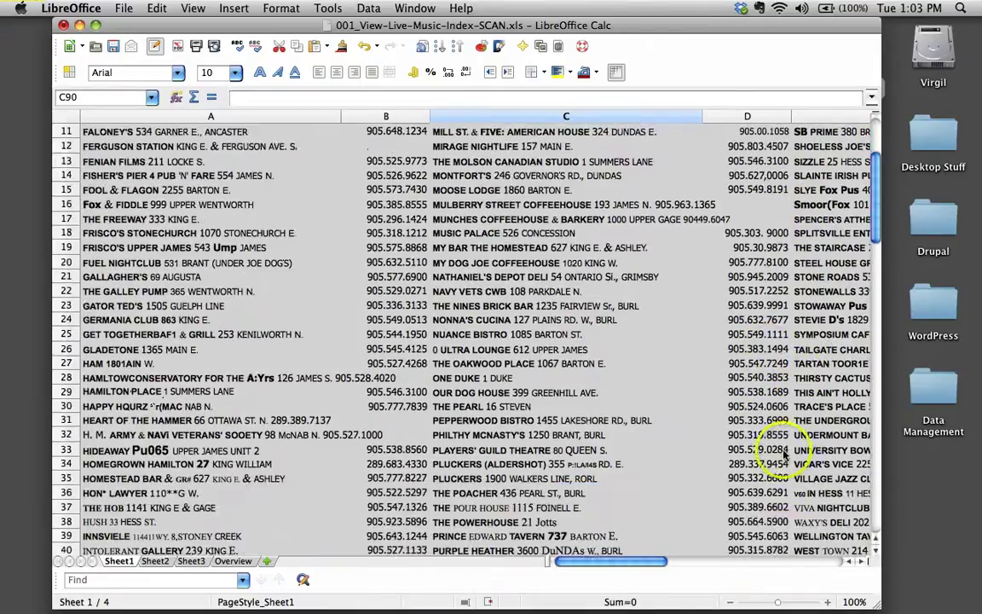
scroll(782, 456, "down", 2)
left_click_drag(755, 506, 565, 13)
key("Delete")
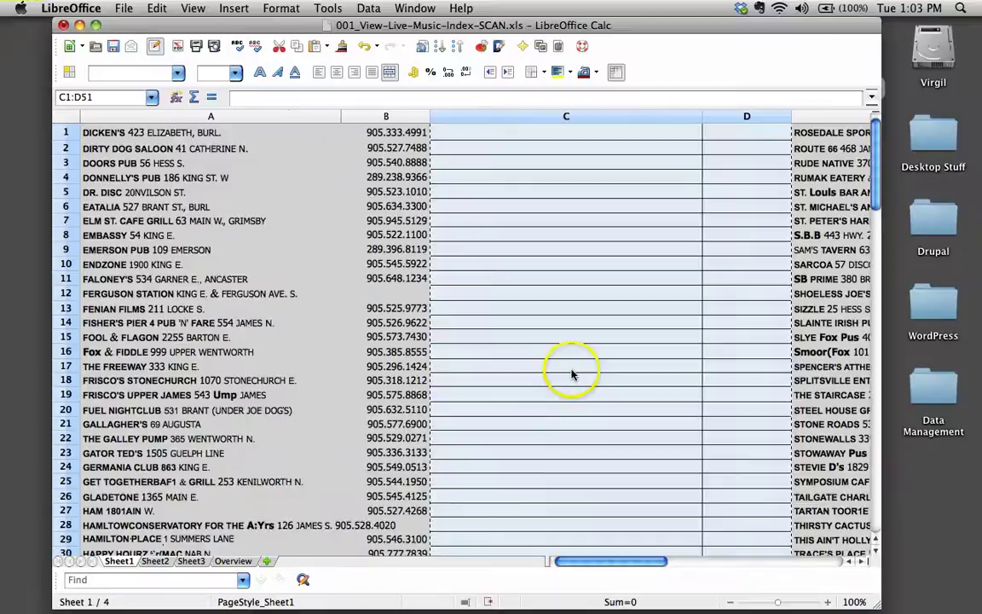
scroll(570, 373, "down", 20)
scroll(571, 372, "down", 5)
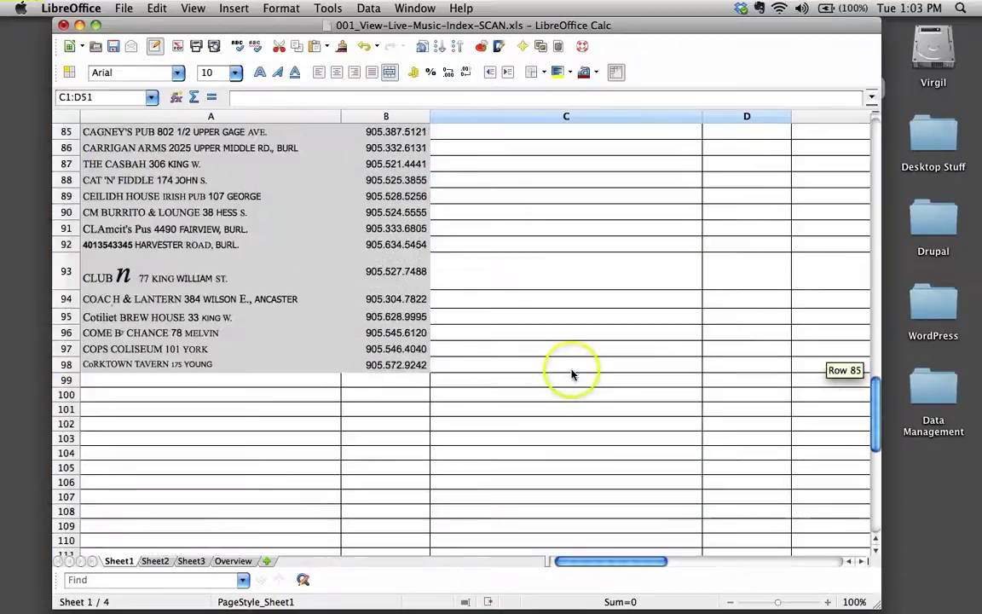
left_click(89, 382)
key("super+v")
left_click(584, 366)
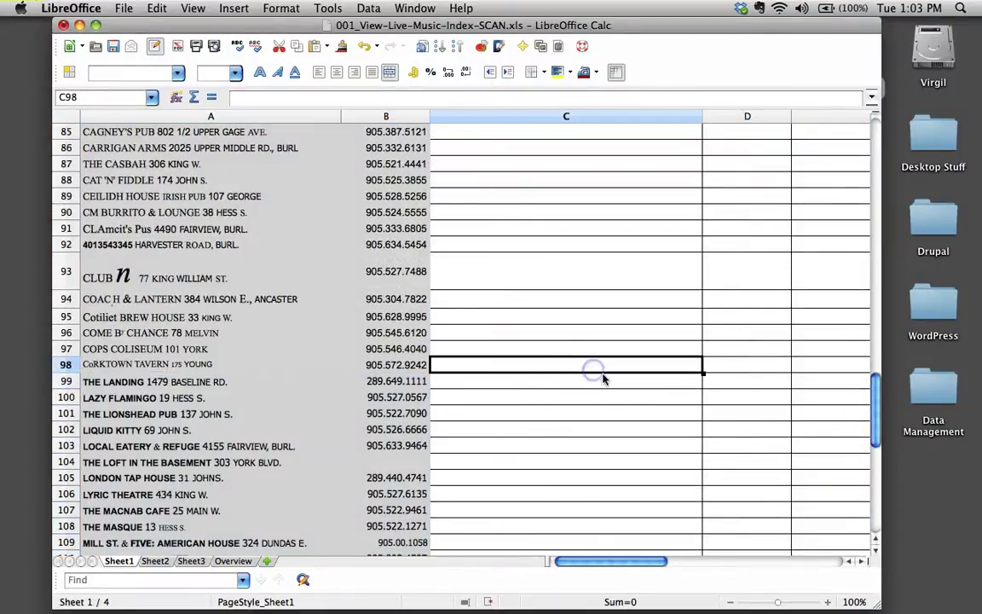
- Move column E entries E7:E50 into A150:A193
scroll(604, 372, "up", 20)
left_click_drag(559, 17, 524, 17)
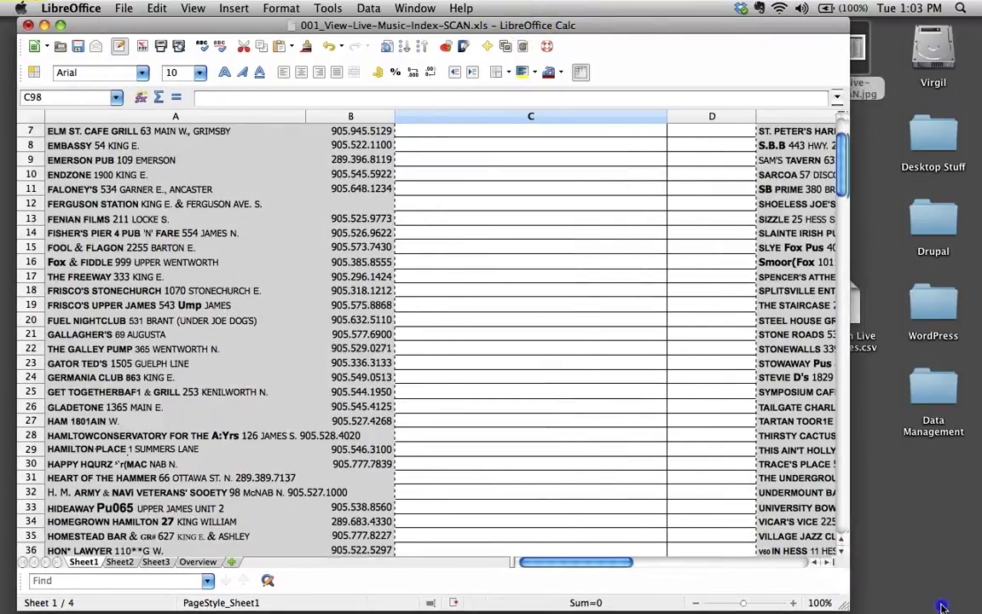
left_click_drag(838, 602, 948, 603)
left_click_drag(692, 564, 721, 566)
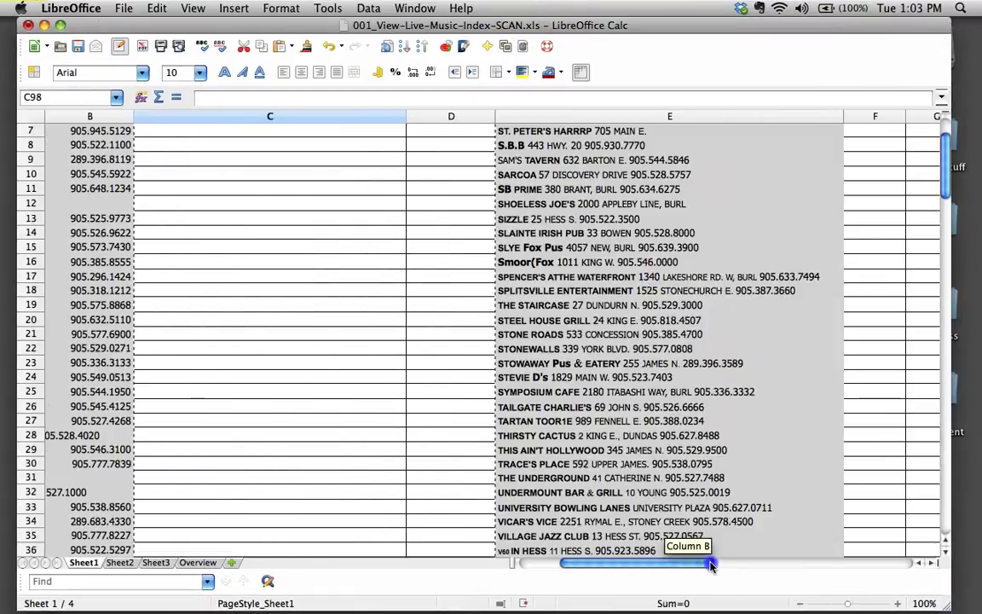
left_click(598, 155)
left_click(629, 130)
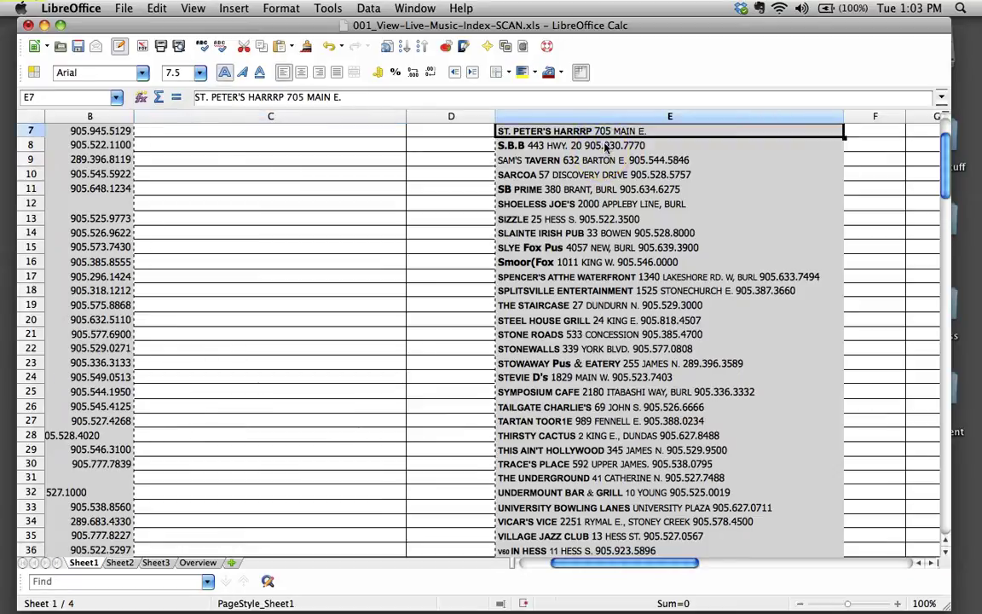
left_click_drag(666, 443, 619, 410)
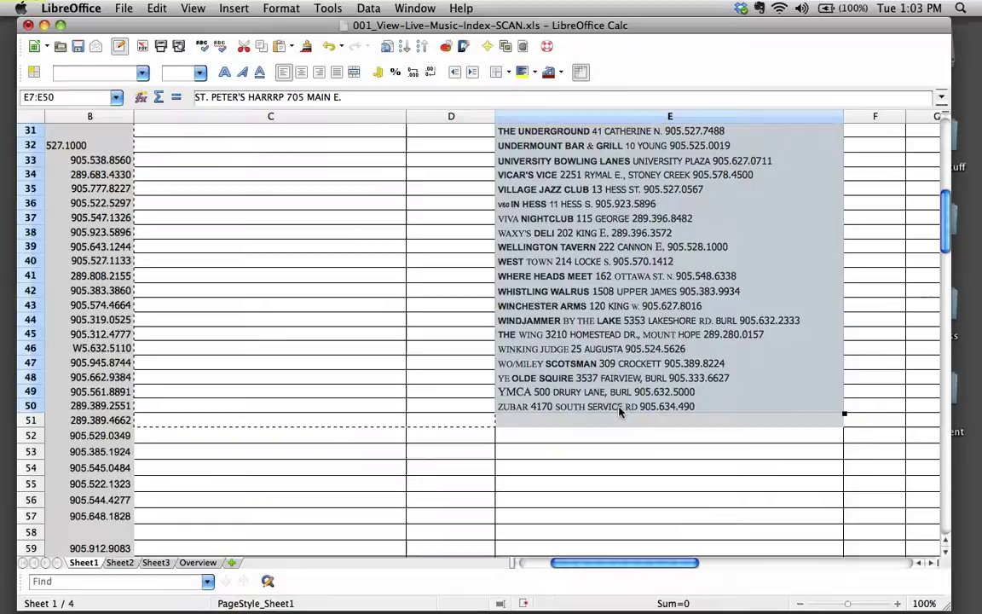
key("Delete")
scroll(361, 432, "down", 20)
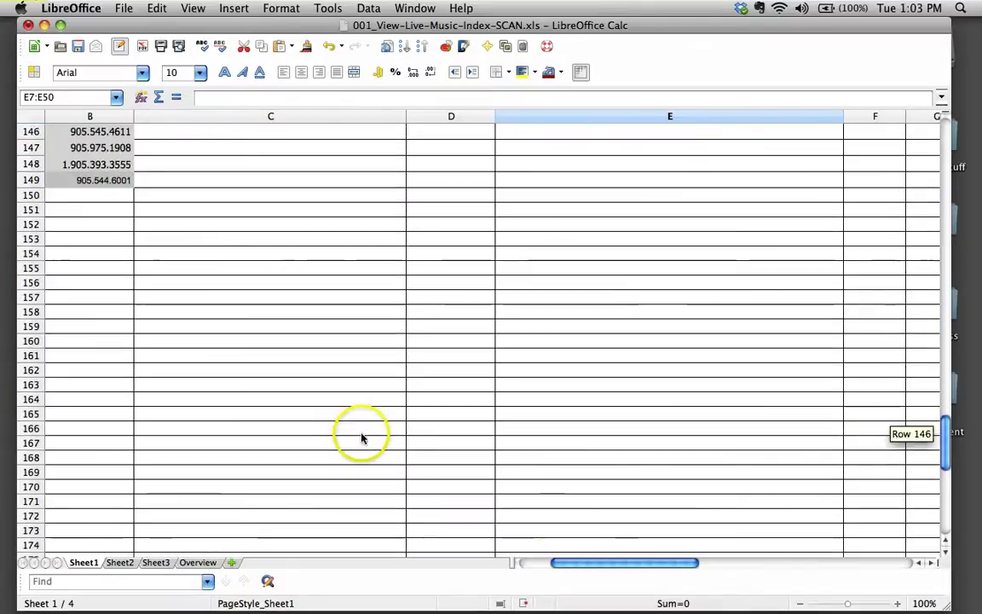
left_click_drag(575, 563, 505, 559)
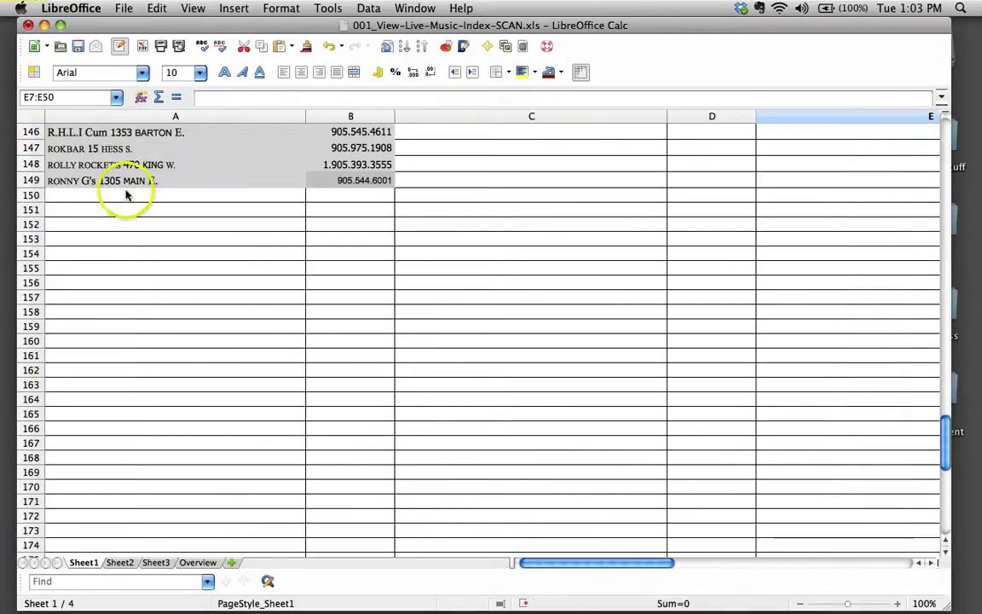
left_click(126, 195)
key("ctrl+v")
left_click(631, 406)
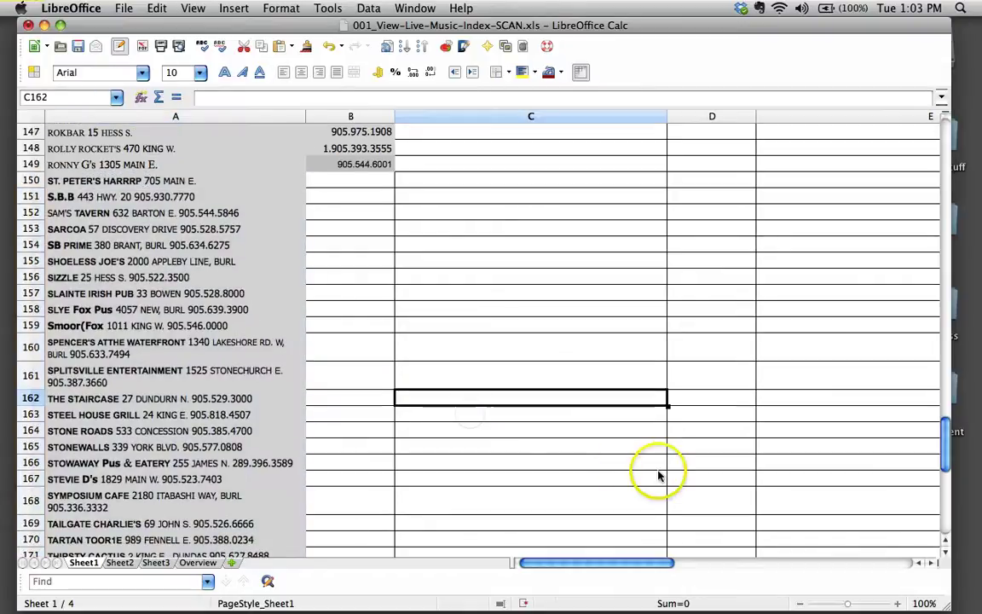
scroll(658, 476, "down", 7)
scroll(658, 469, "up", 20)
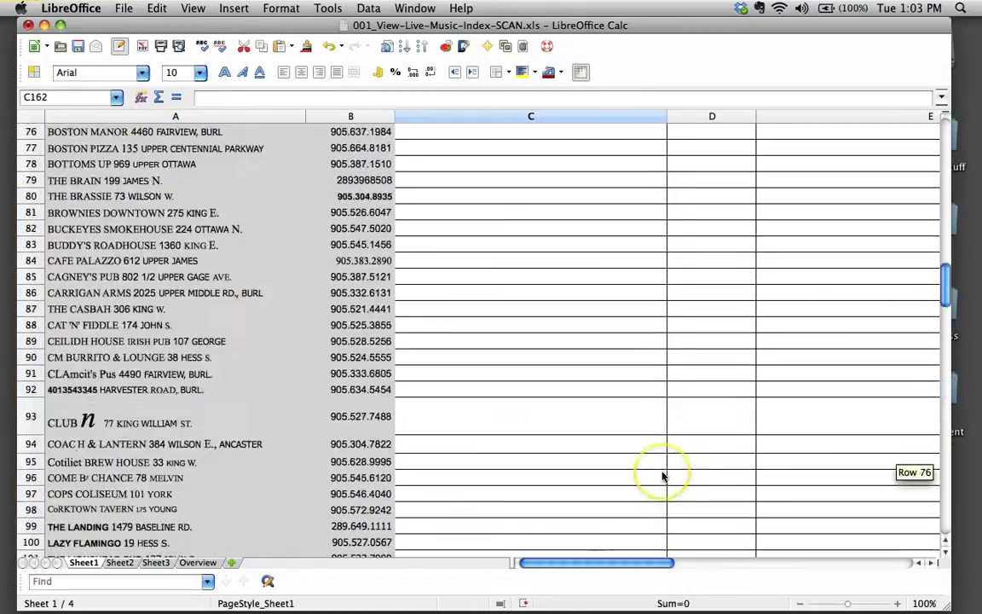
scroll(662, 473, "down", 20)
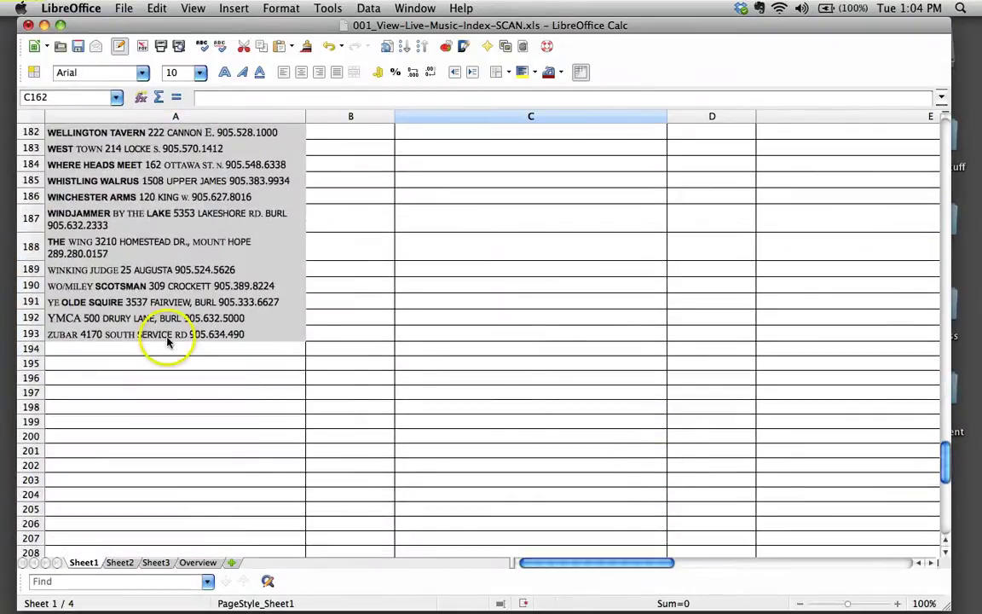
left_click(168, 337)
- Move the remaining E1:E6 entries into A194:A199, leaving column E empty
scroll(467, 384, "up", 20)
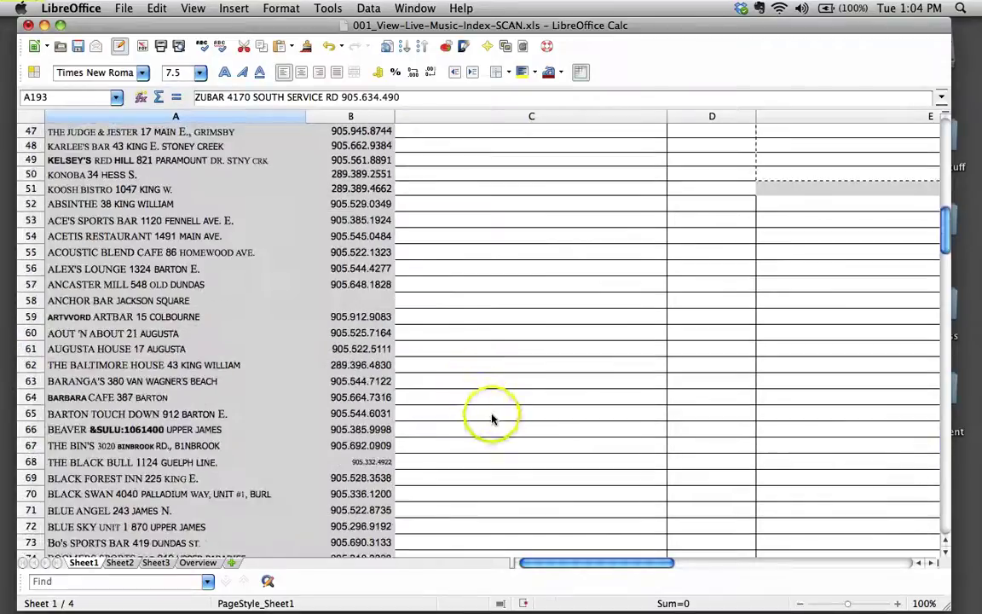
scroll(492, 417, "up", 15)
left_click(723, 232)
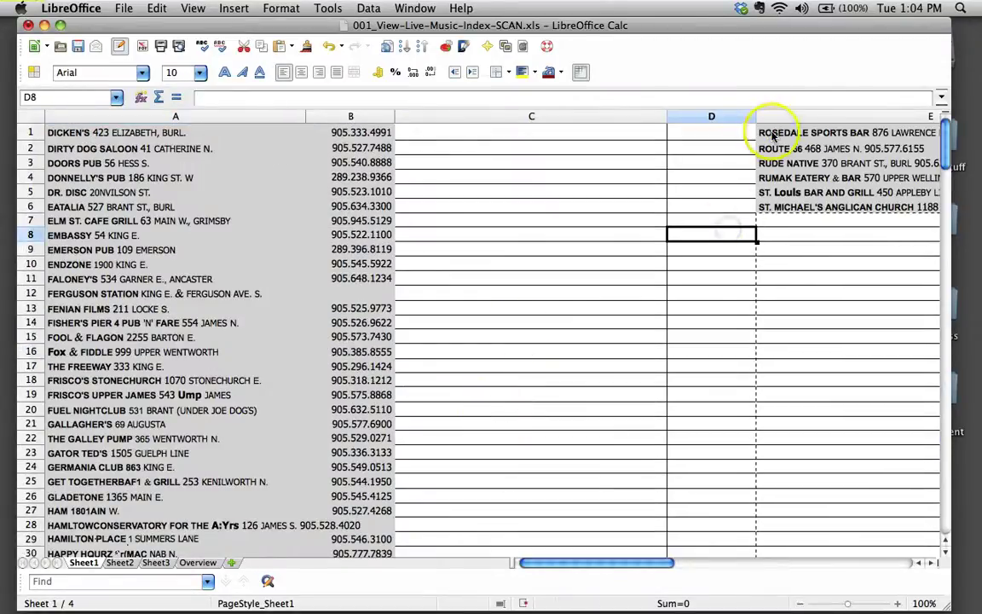
left_click_drag(773, 136, 764, 209)
key("super+x")
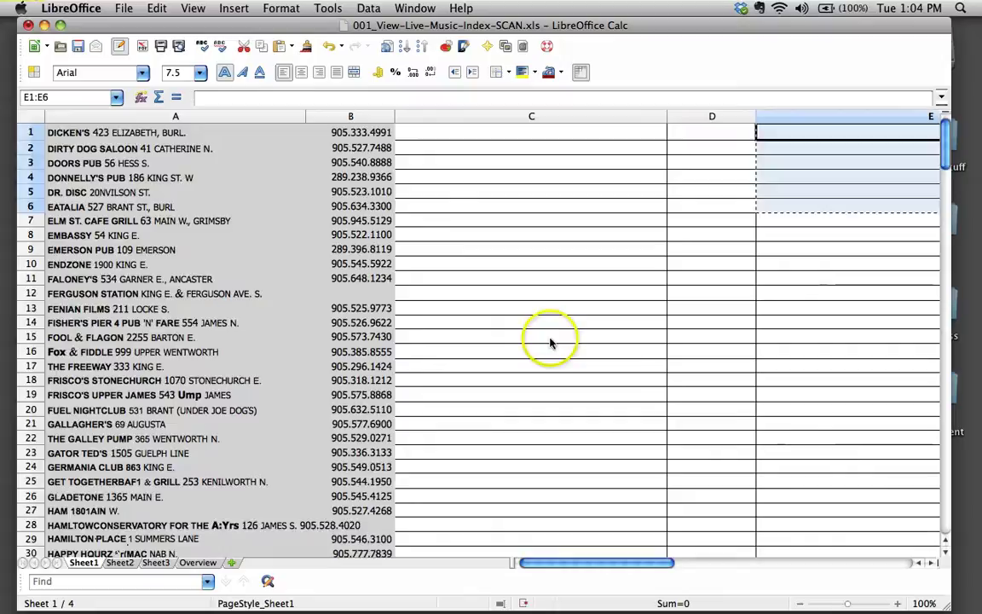
scroll(550, 343, "down", 20)
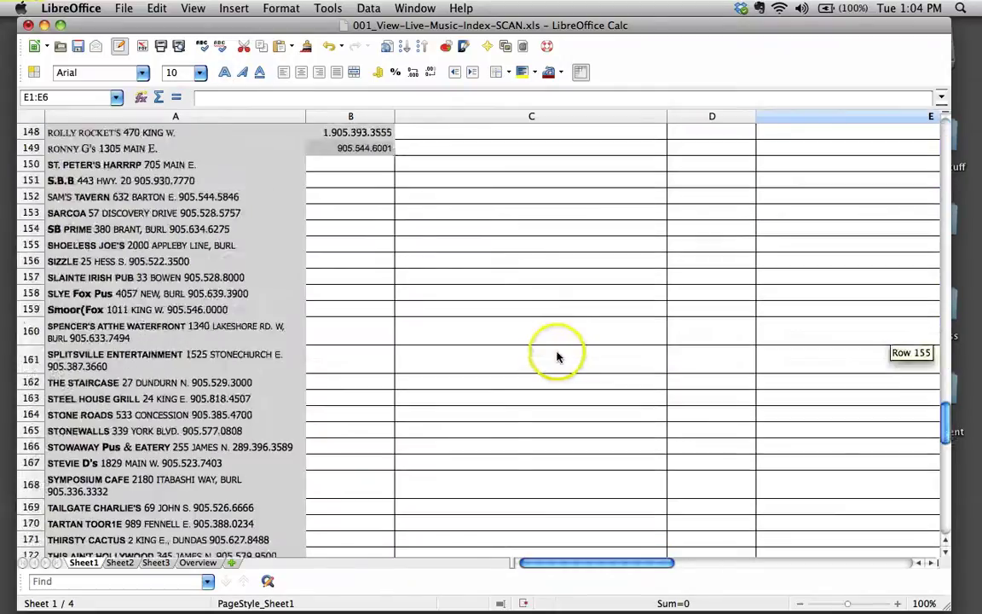
scroll(557, 357, "down", 12)
left_click(66, 307)
key("super+shift+Down")
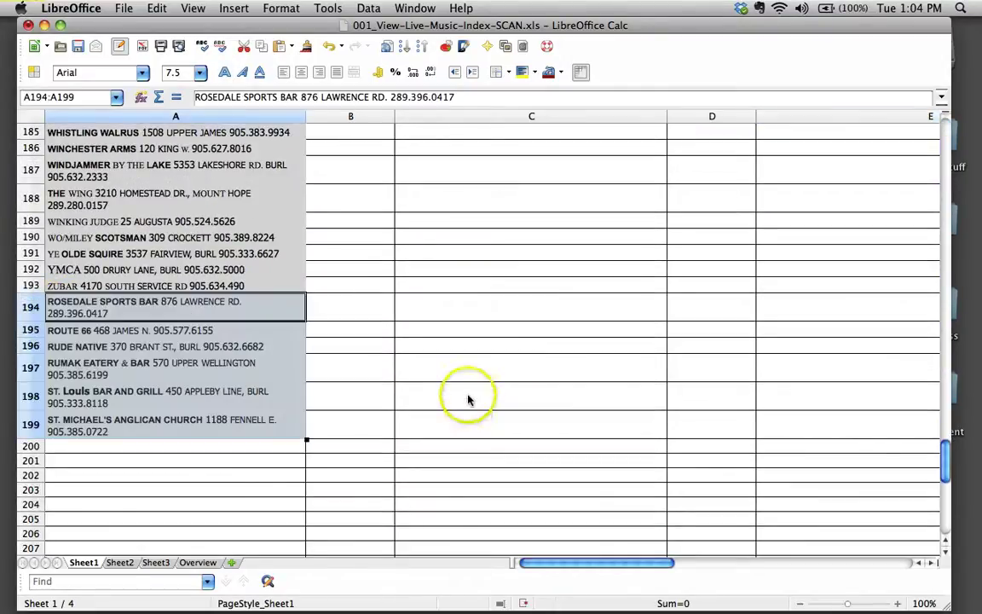
left_click(468, 398)
left_click(241, 423)
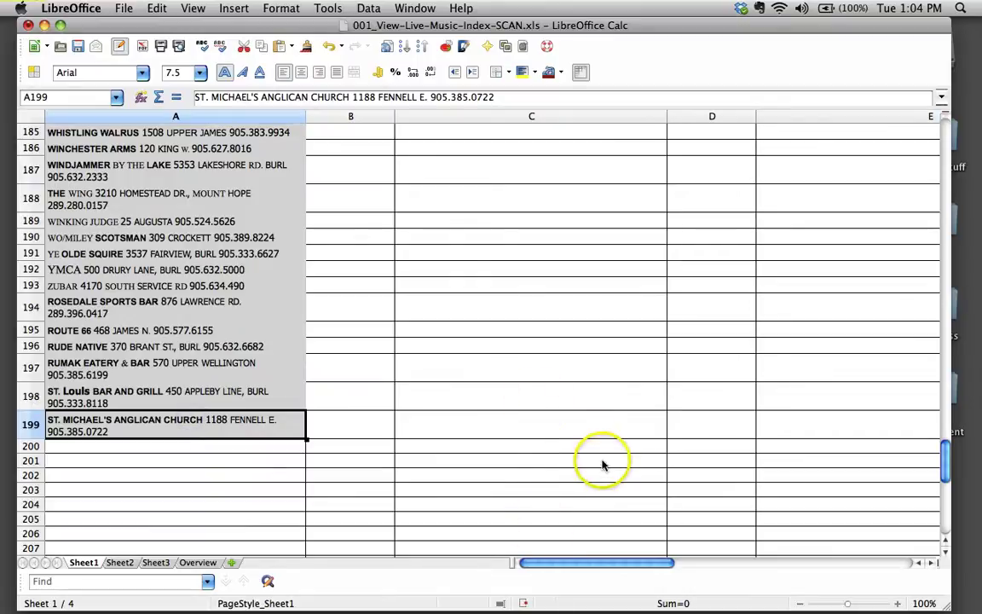
scroll(602, 464, "up", 20)
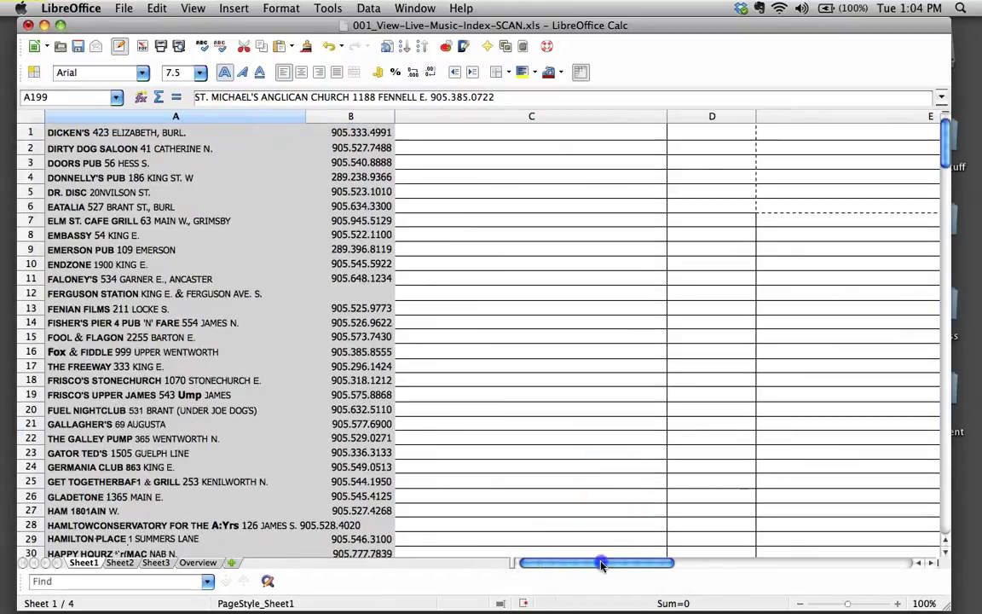
left_click_drag(600, 564, 724, 564)
scroll(572, 340, "down", 12)
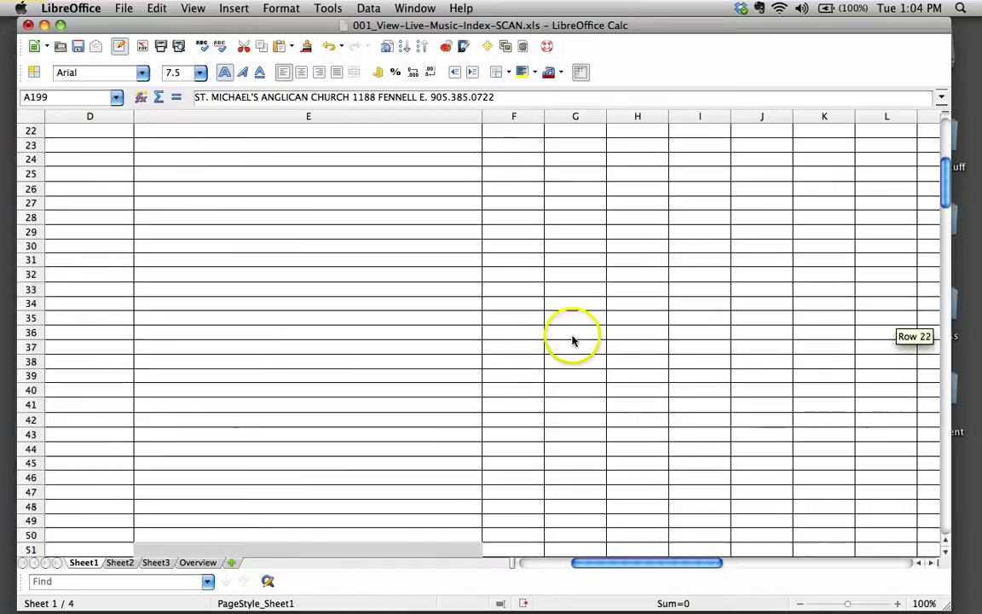
left_click(395, 344)
- Cut the stray Airrs CaRRE listing line from cell A7 of the Overview sheet
left_click(368, 271)
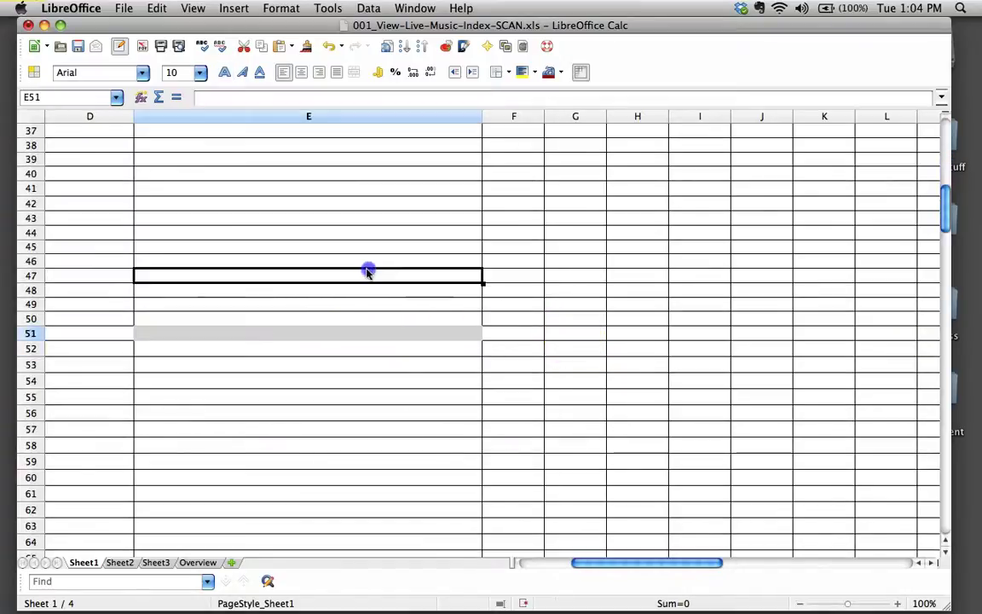
left_click(121, 562)
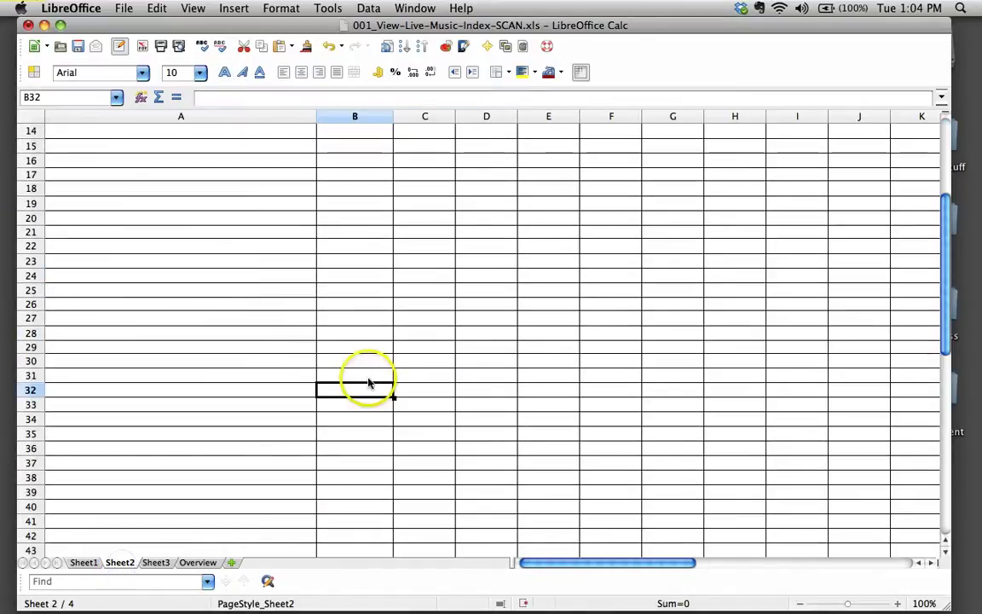
left_click(157, 562)
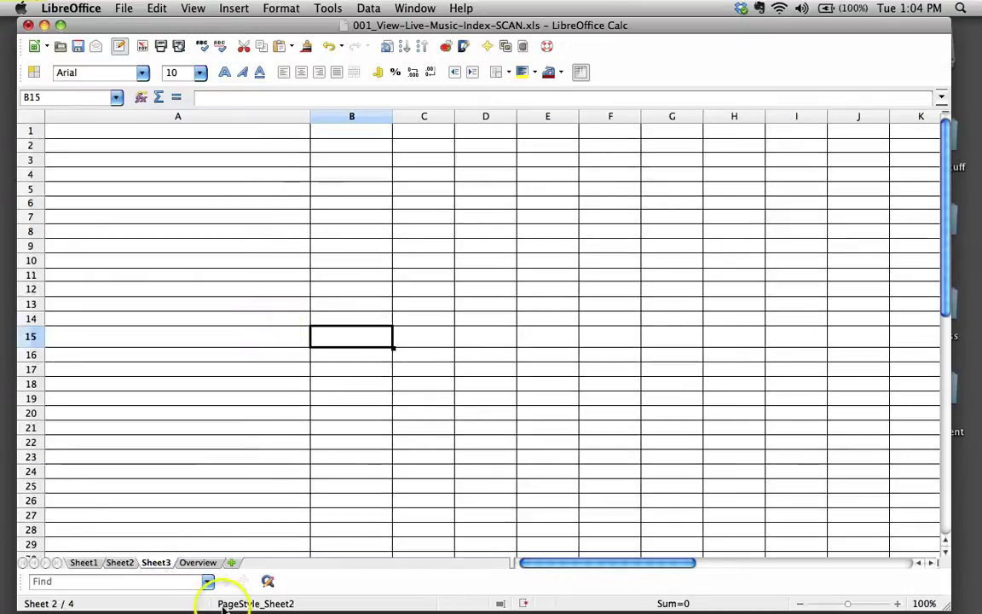
left_click(197, 562)
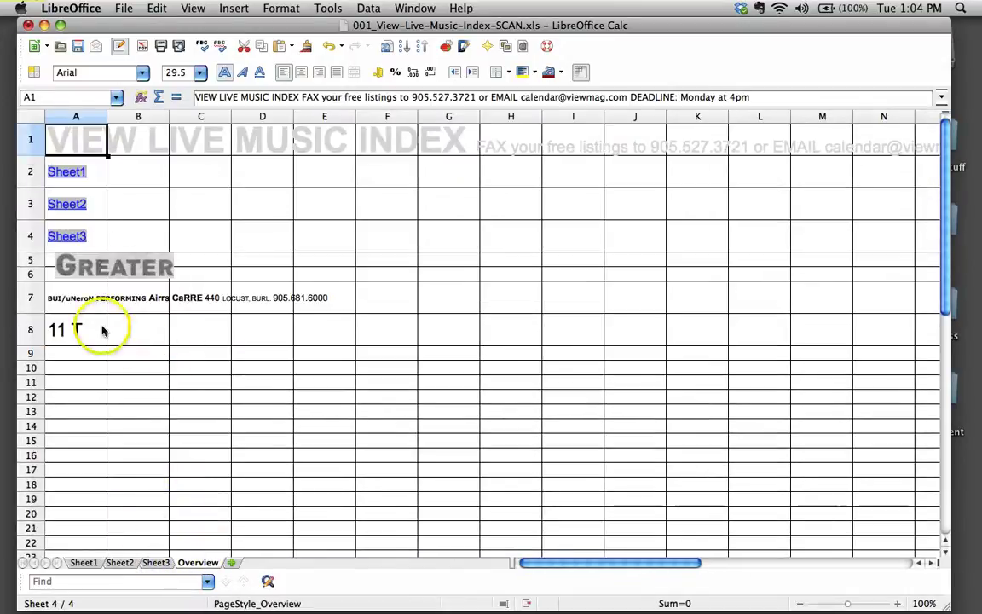
left_click(92, 299)
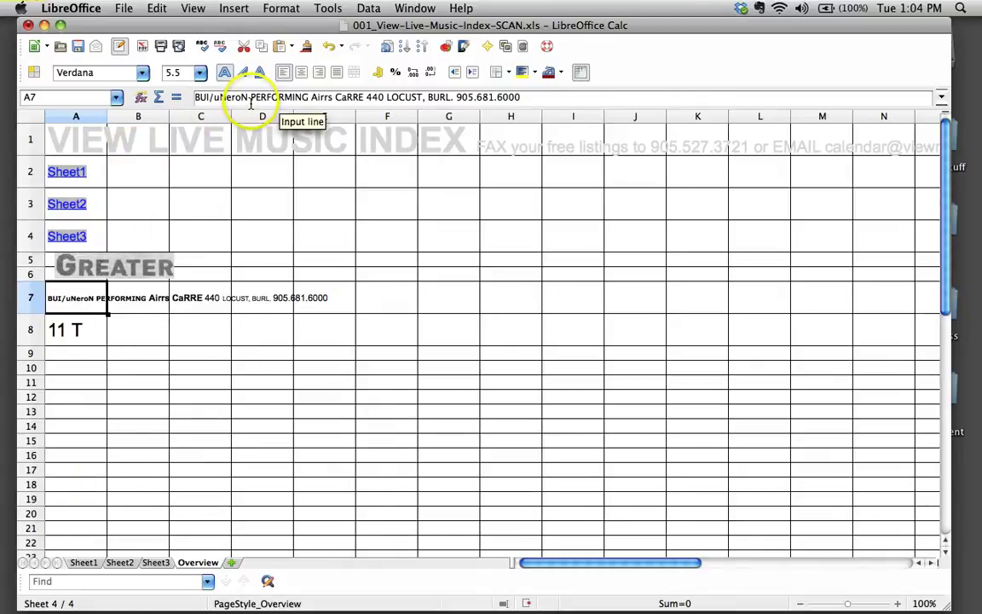
key("super+x")
- Paste the listing into A200 on Sheet1, below the venue list, and check it
left_click(82, 562)
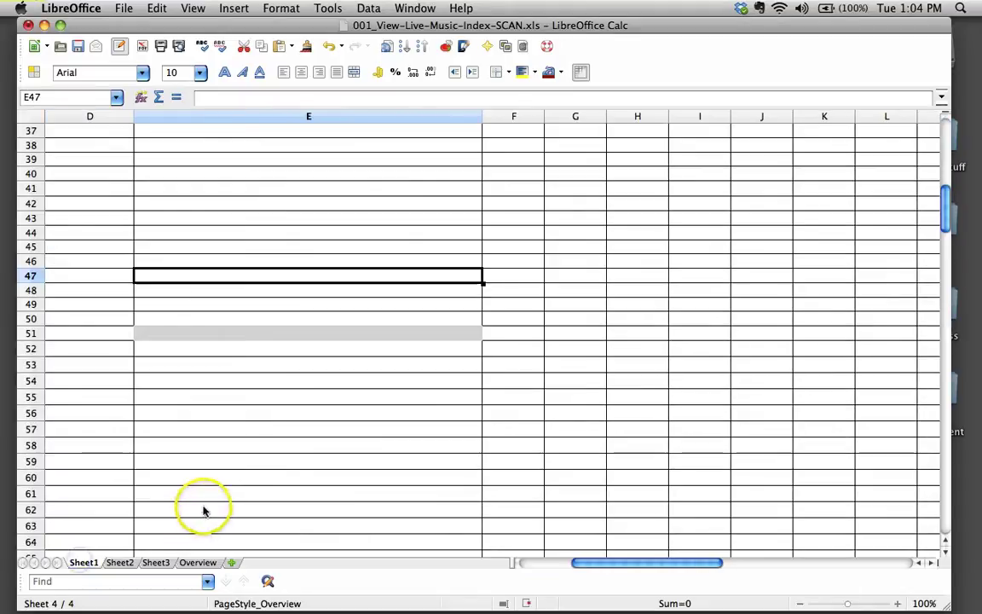
scroll(202, 480, "down", 15)
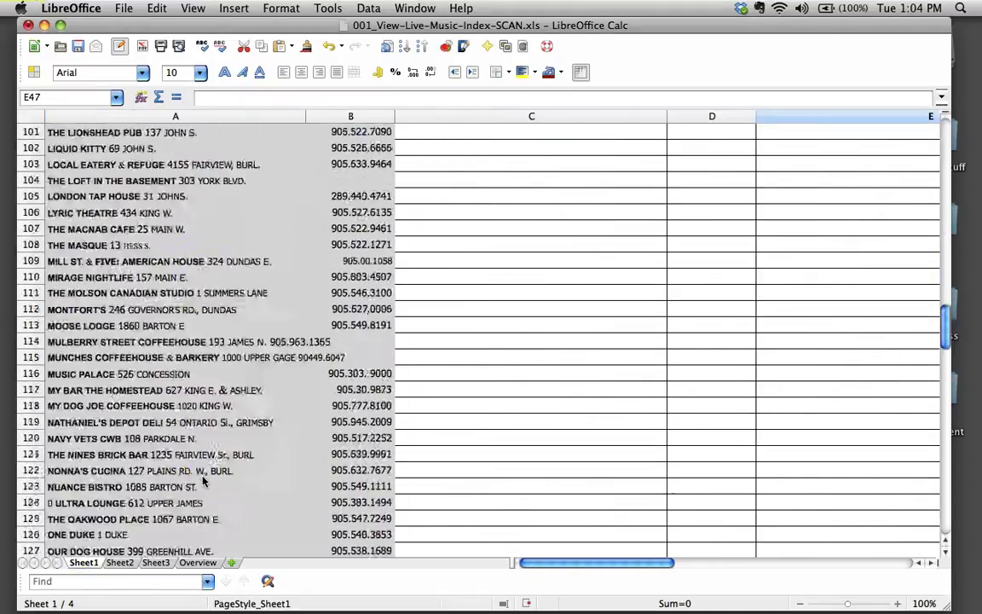
scroll(202, 480, "down", 12)
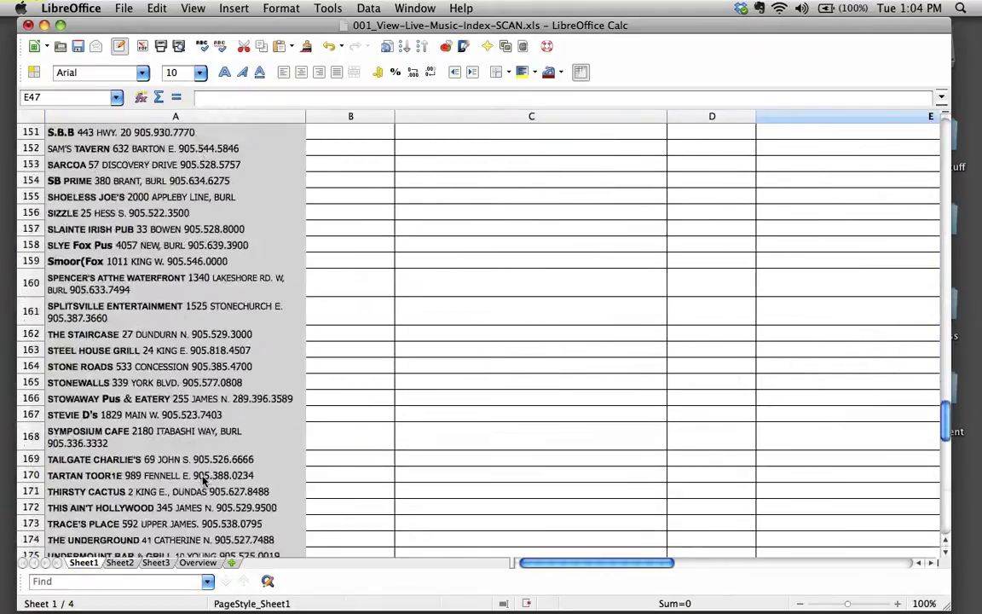
scroll(203, 479, "down", 4)
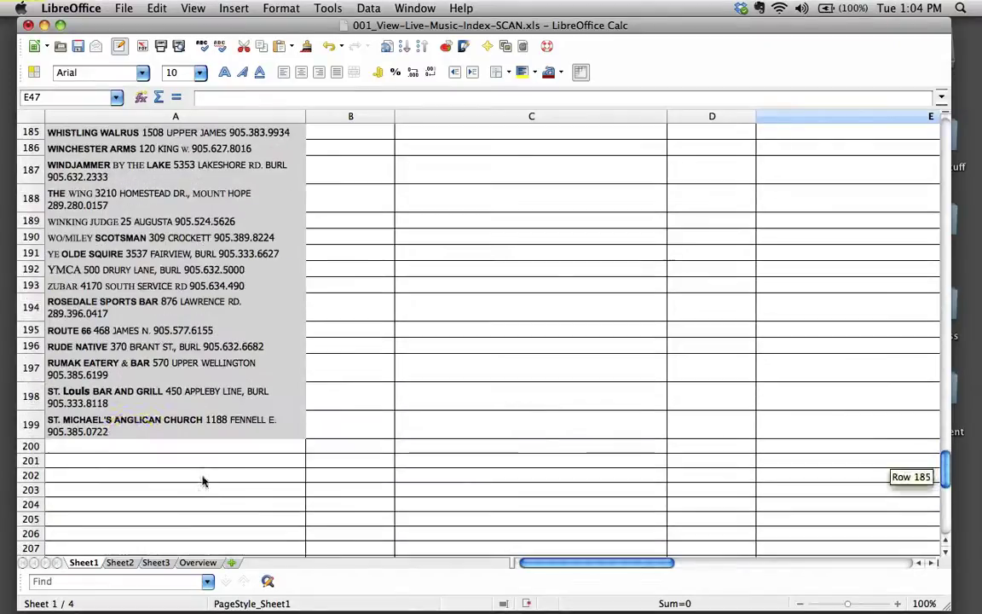
left_click(131, 448)
left_click(623, 474)
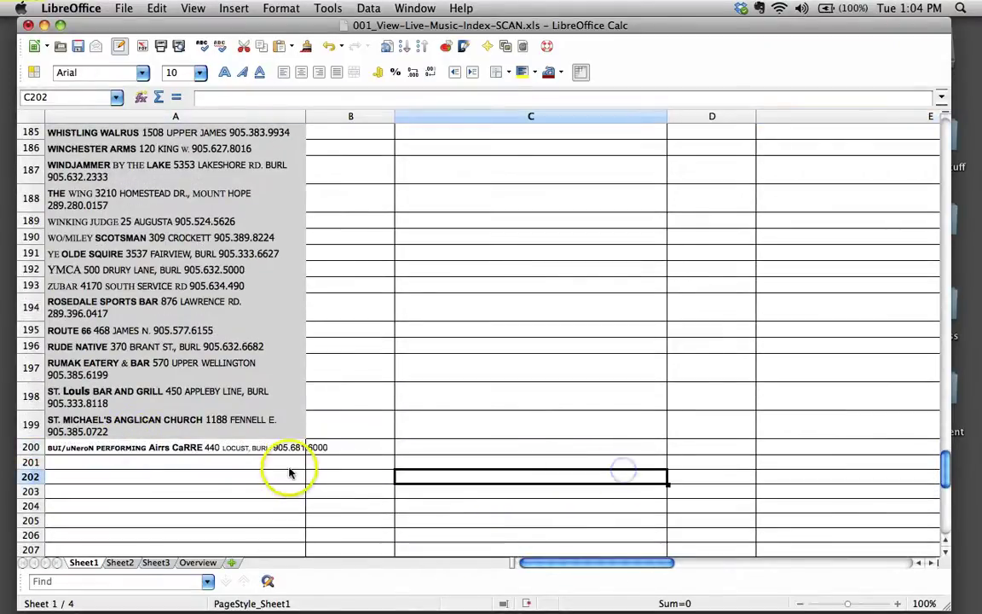
scroll(284, 472, "up", 10)
scroll(285, 471, "down", 9)
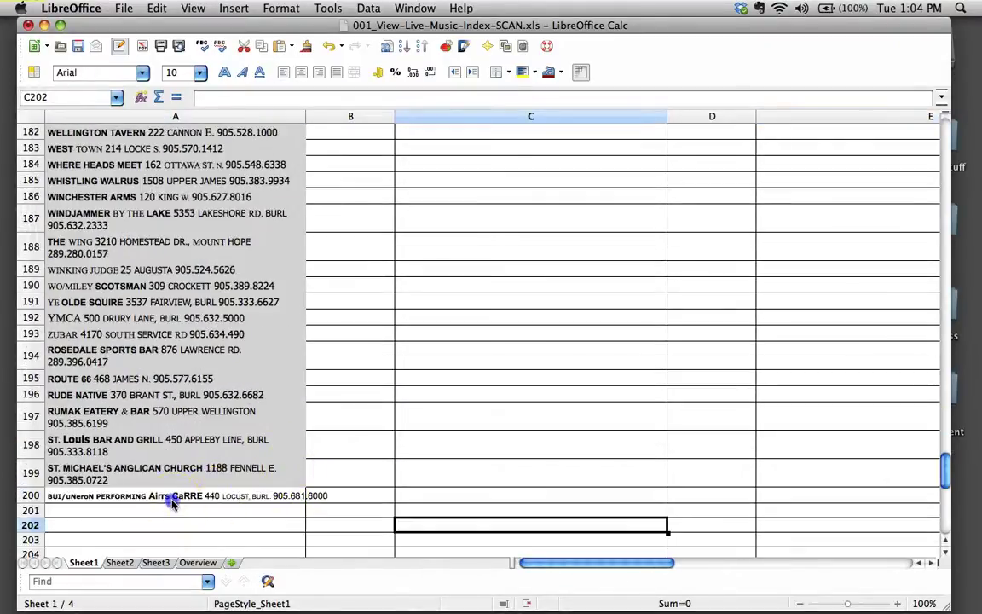
left_click(171, 496)
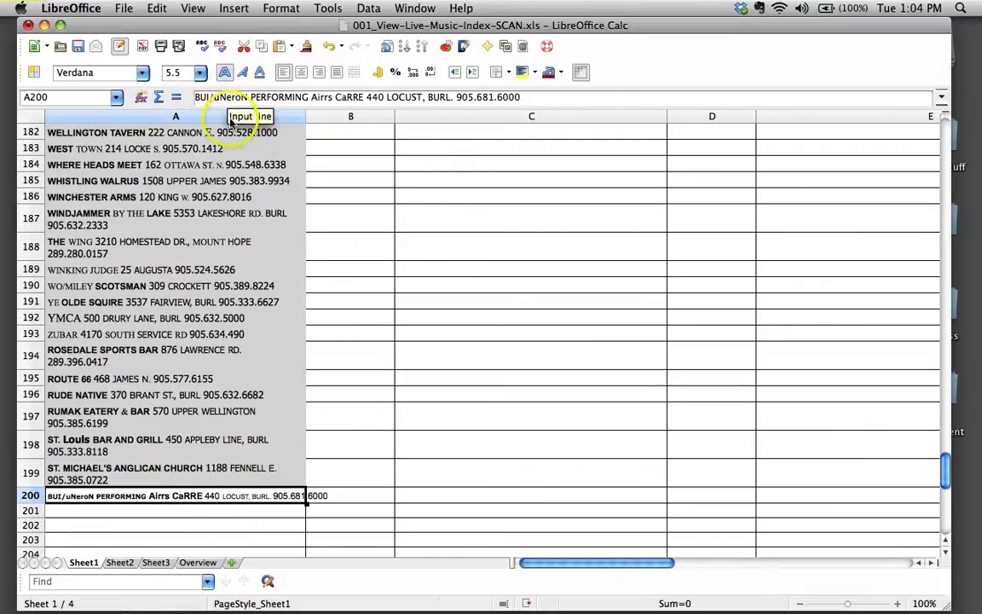
scroll(383, 351, "up", 20)
scroll(59, 305, "up", 20)
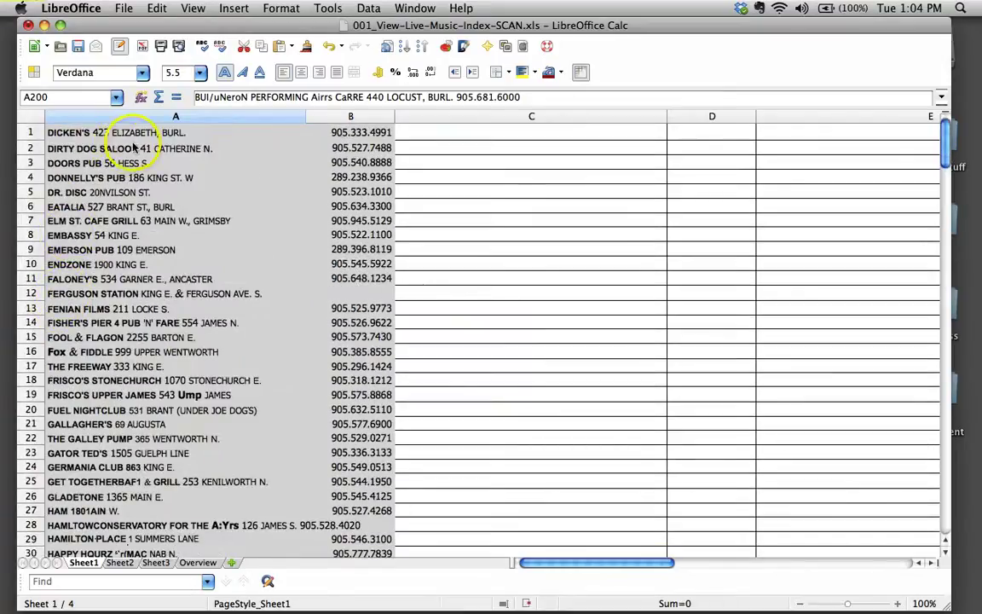
- In Save As, name the file Hamilton Music Venues and set the type to Text CSV (.csv)
left_click(588, 336)
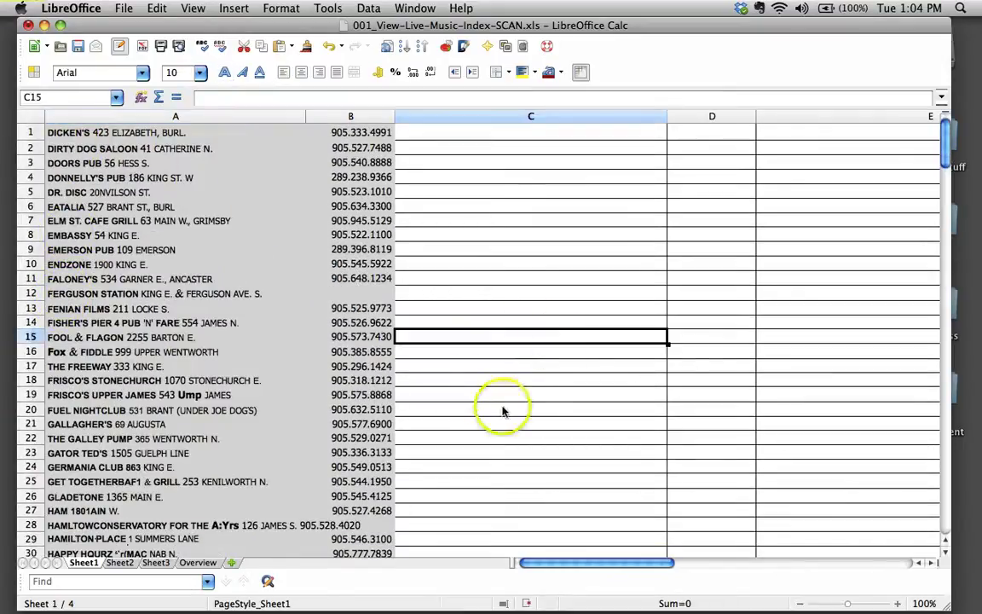
left_click(124, 8)
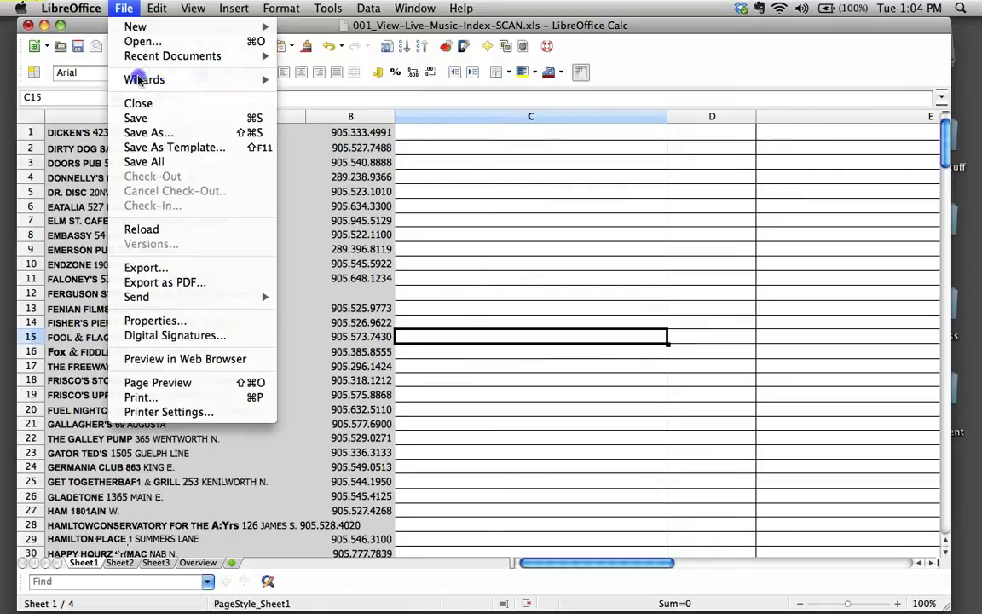
left_click(150, 132)
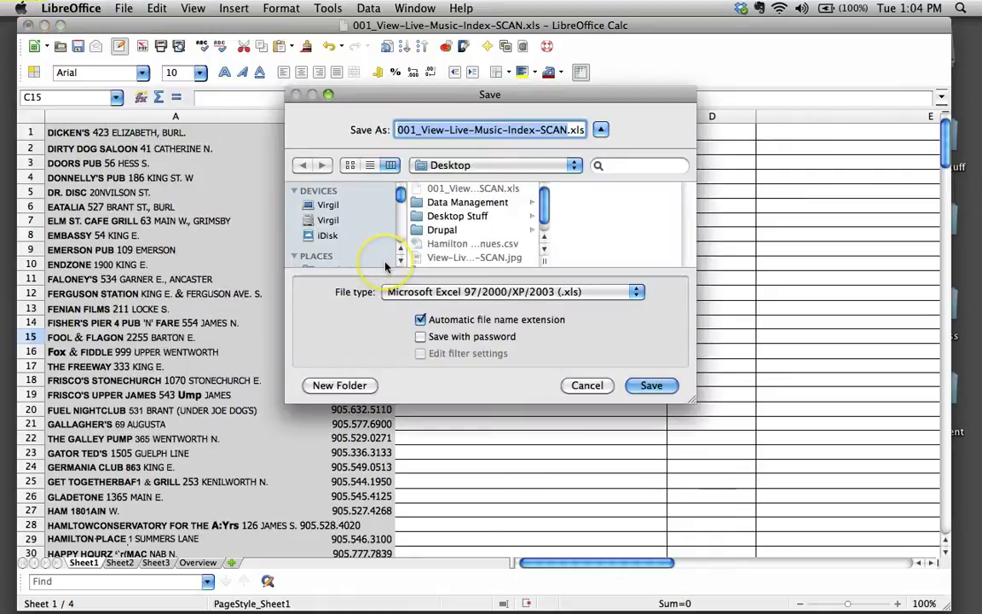
type("Hamilton Music Venues")
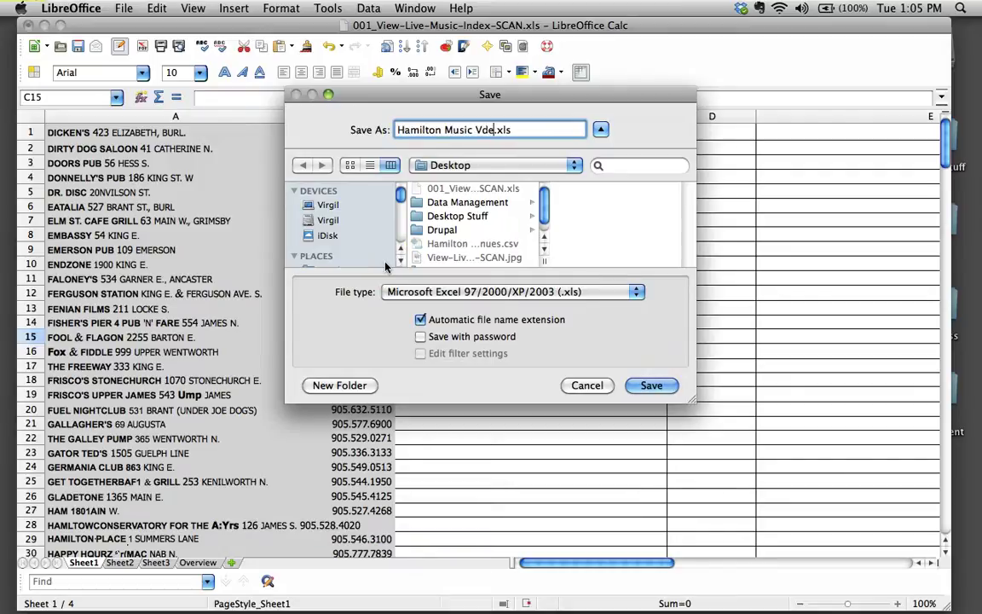
left_click(554, 293)
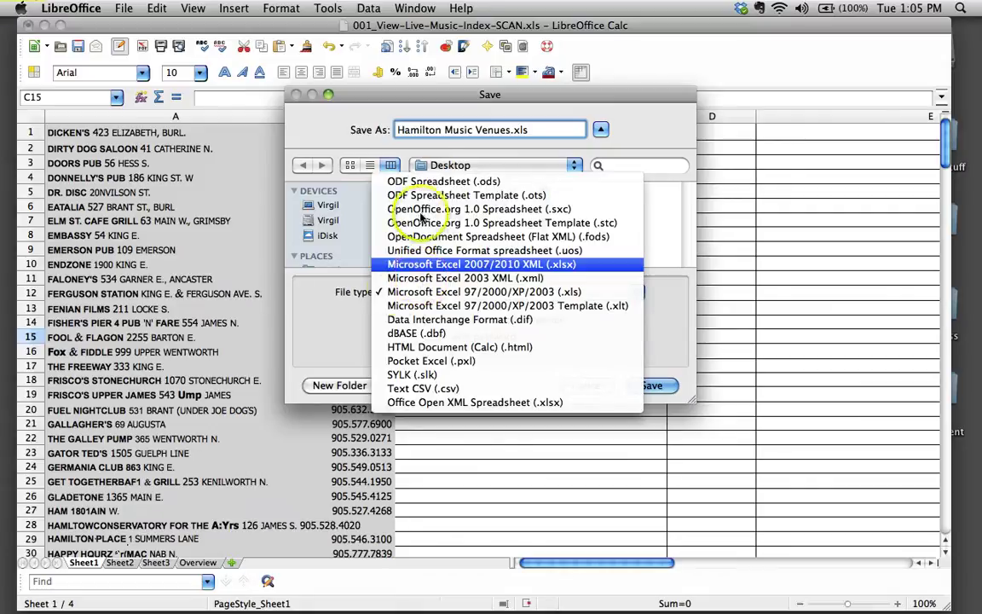
left_click(424, 388)
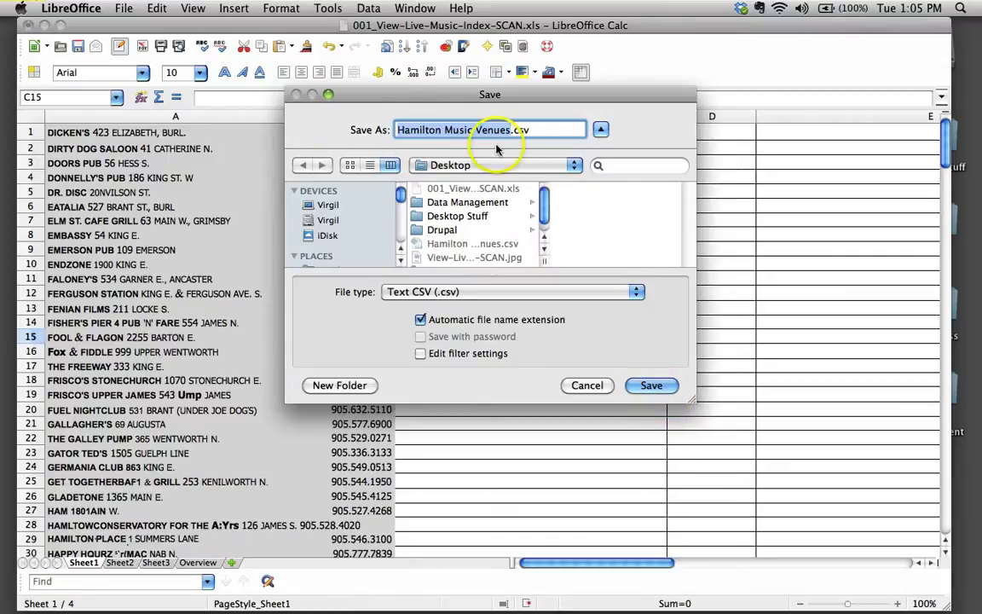
- Save Hamilton Music Venues.csv, keeping Text CSV format with the default export options
left_click(650, 387)
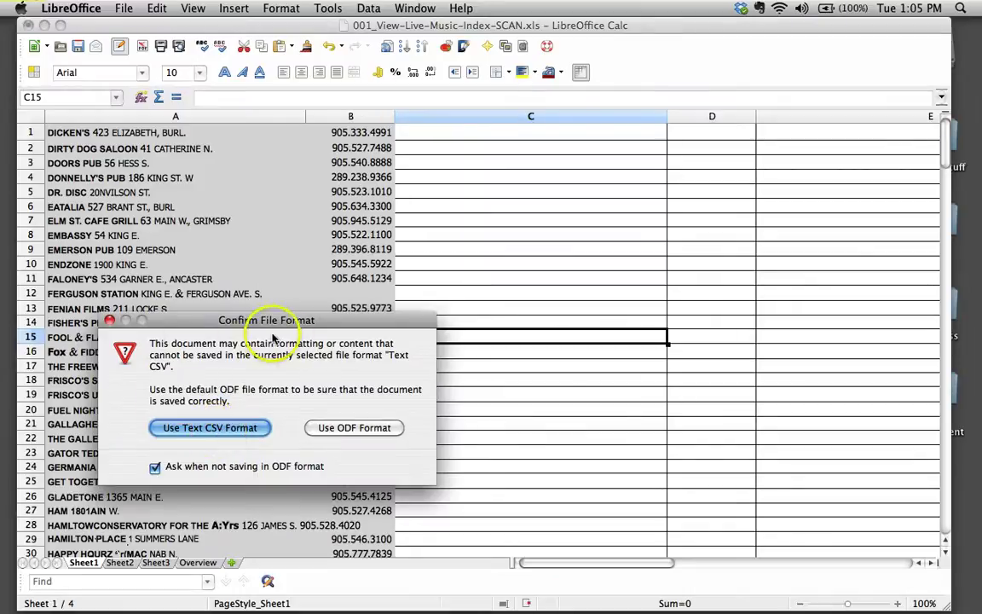
left_click_drag(267, 321, 466, 230)
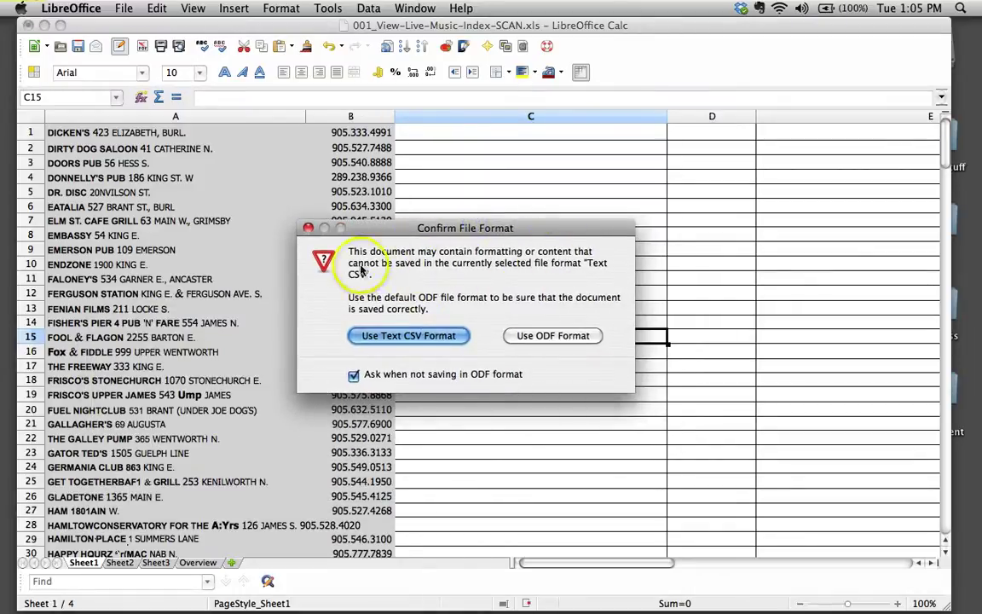
left_click(410, 336)
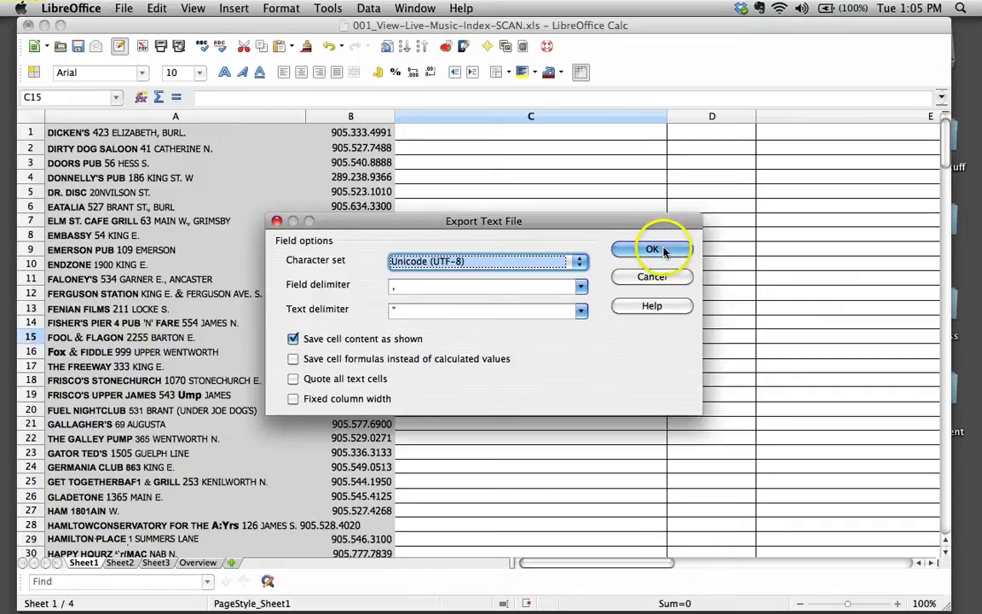
left_click(652, 249)
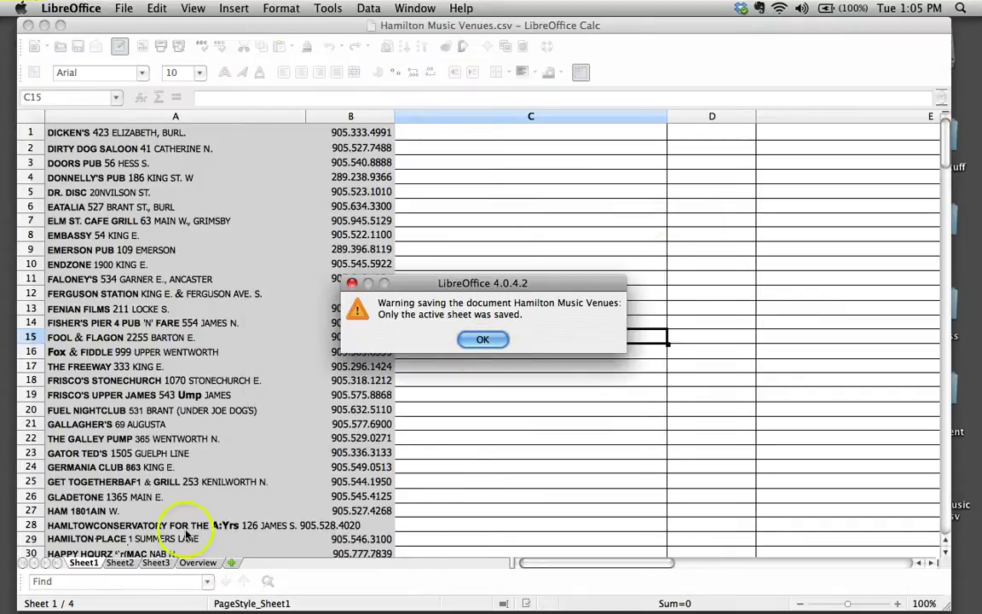
- Dismiss the active-sheet warning, minimize Calc, and place Hamilton Music Venues.csv mid-desktop
left_click(482, 340)
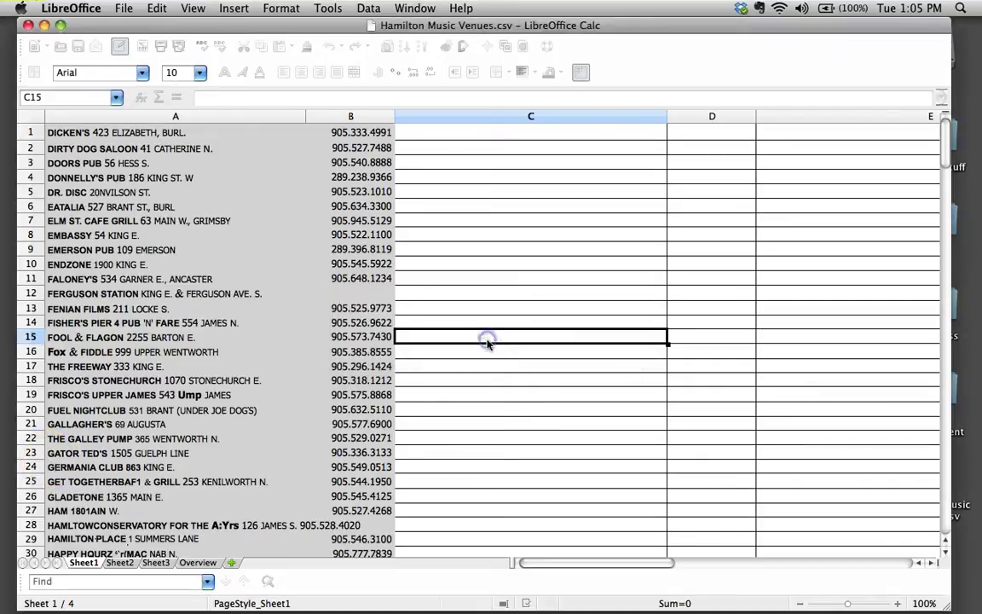
left_click(45, 26)
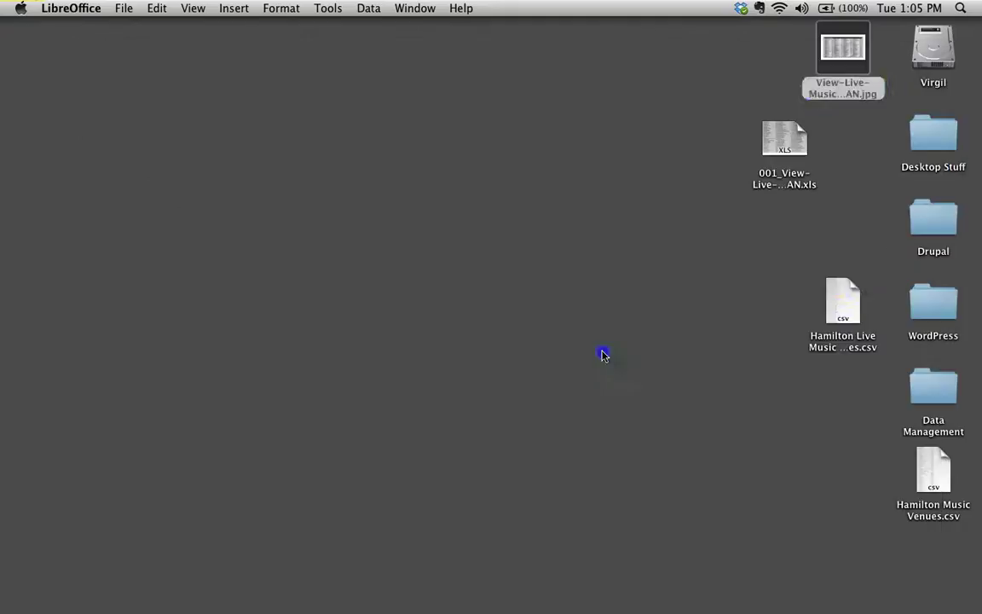
left_click_drag(816, 302, 507, 311)
mouse_move(420, 610)
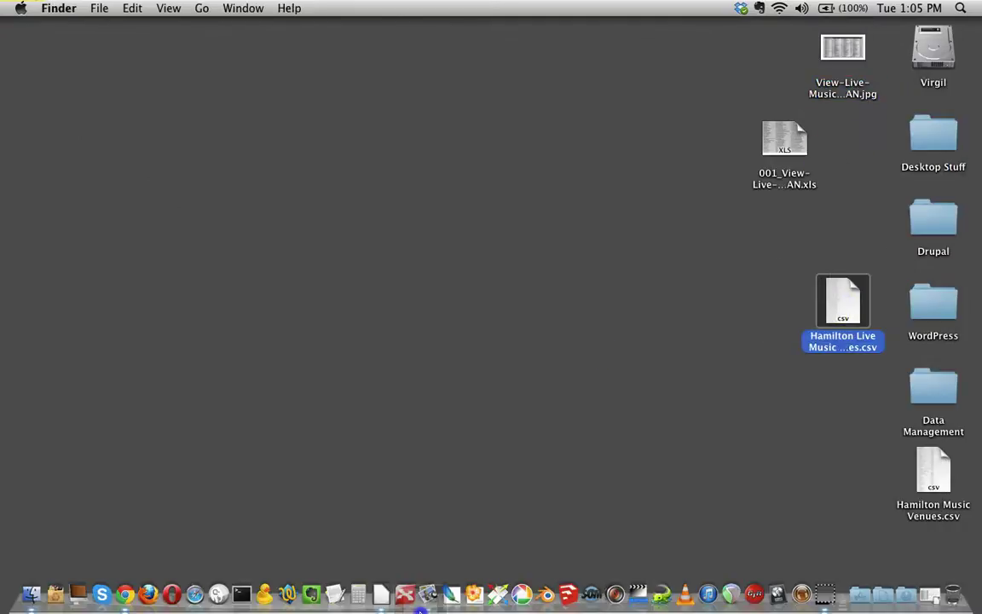
left_click_drag(933, 471, 368, 385)
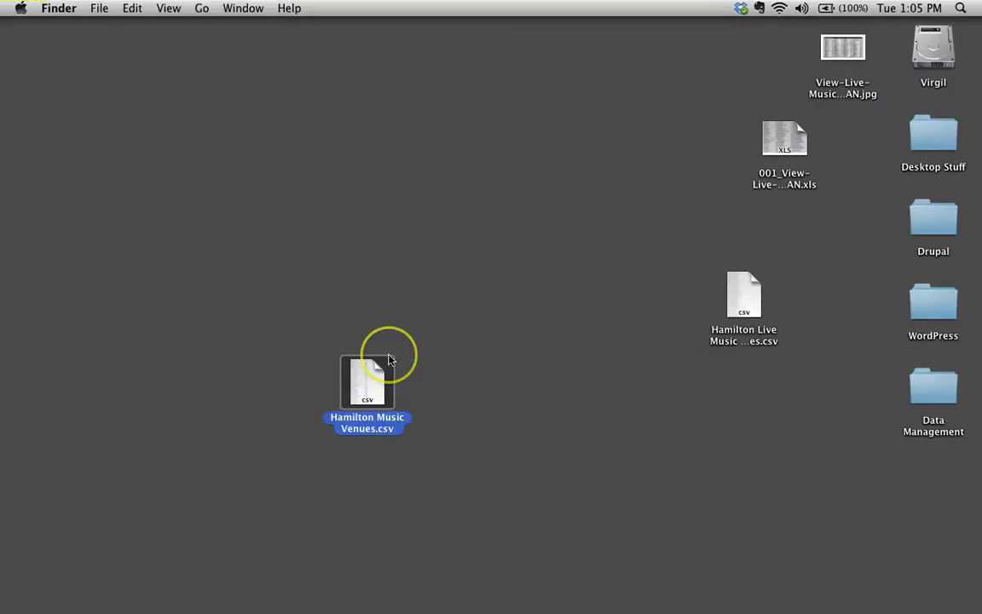
- Confirm with Get Info that the file is a 12 KB comma-separated values file
key("super+i")
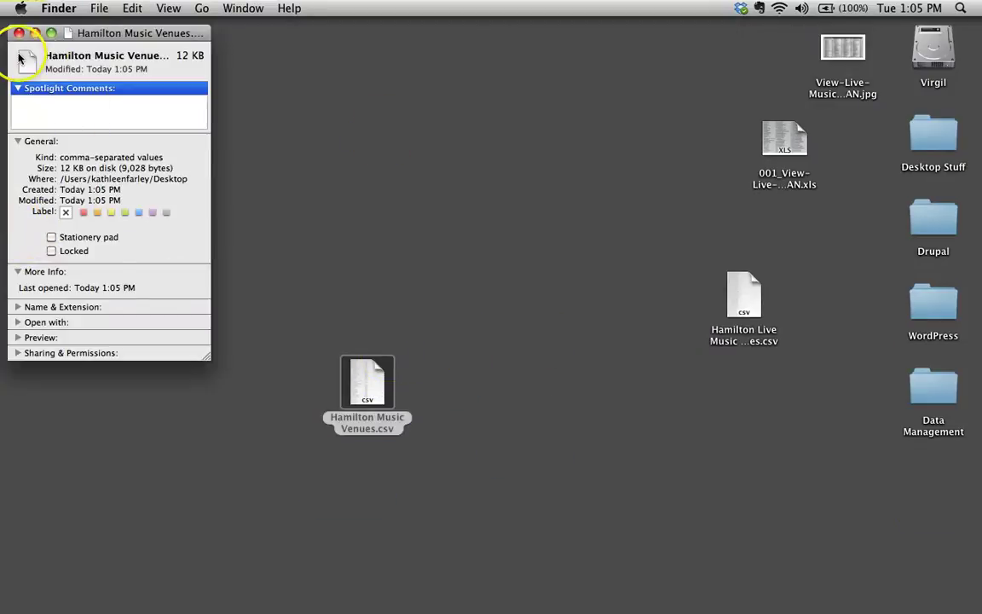
key("super+w")
left_click(362, 373)
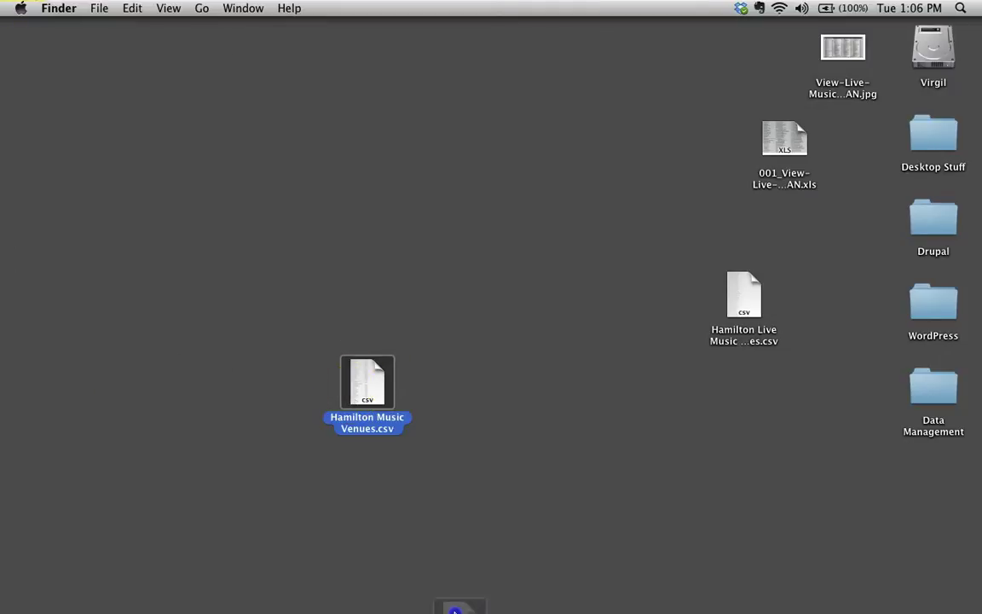
- Bring LibreOffice forward and close the Hamilton Music Venues.csv spreadsheet window
left_click(378, 592)
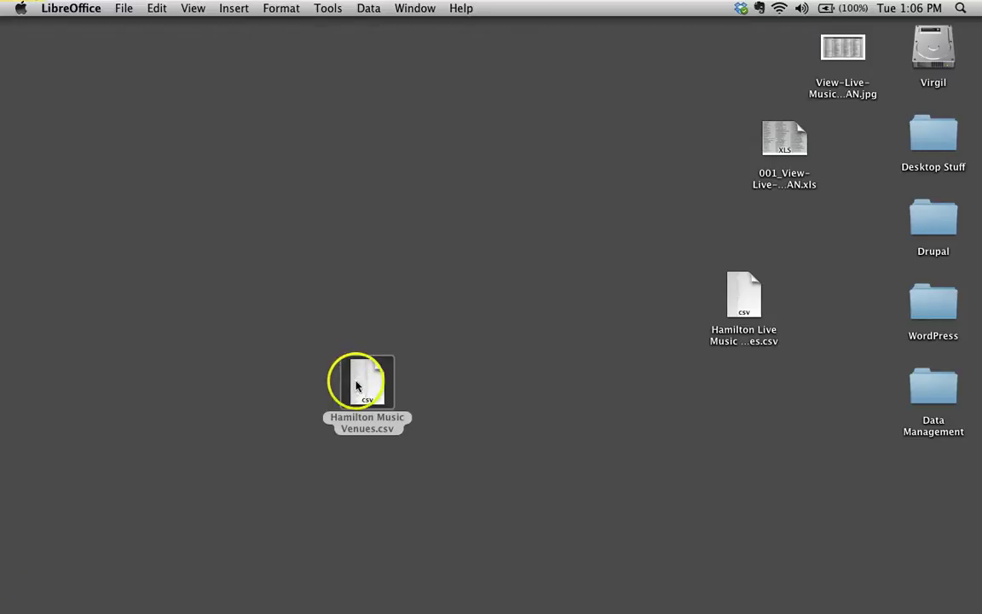
left_click(411, 9)
left_click(415, 8)
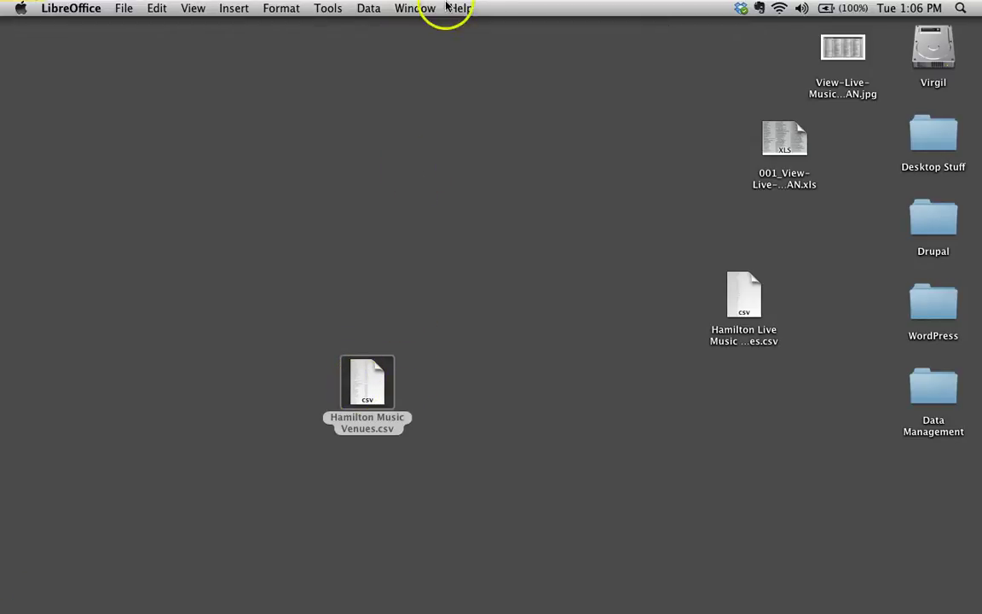
left_click(416, 8)
left_click(422, 103)
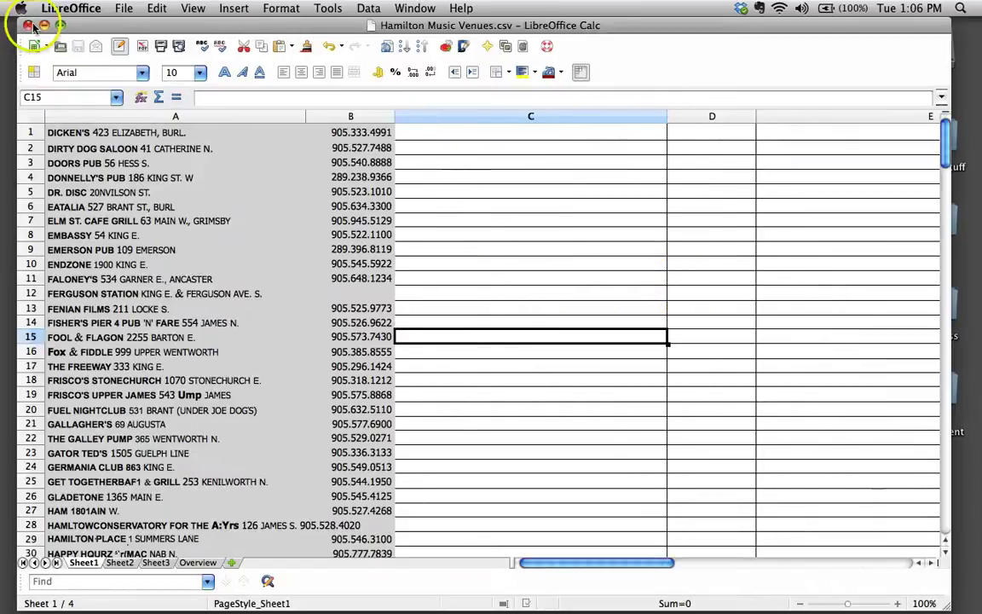
left_click(28, 25)
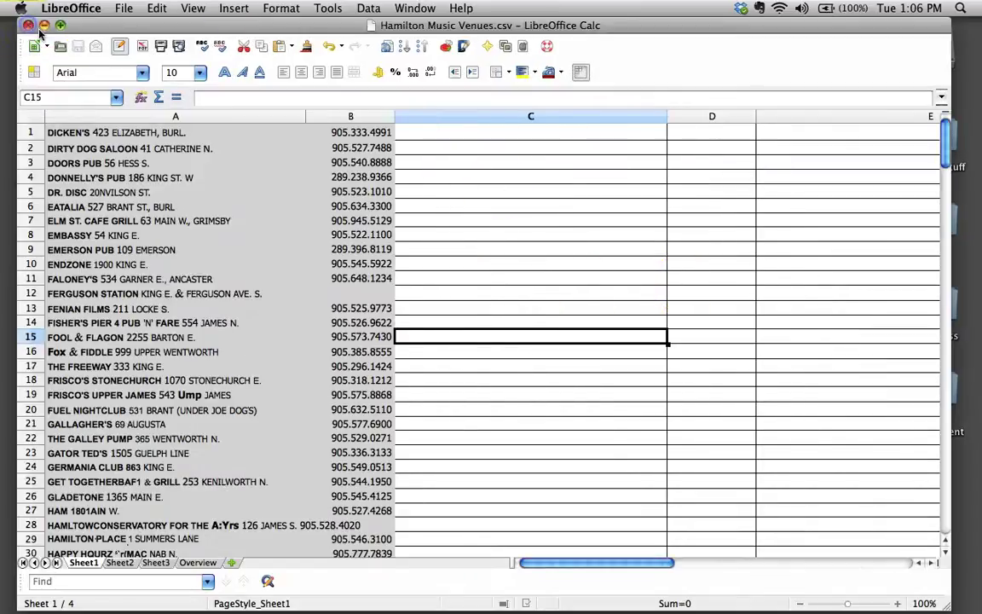
- Reopen Hamilton Music Venues.csv in Calc via LibreOffice, accepting the Text Import settings
left_click_drag(375, 388, 399, 590)
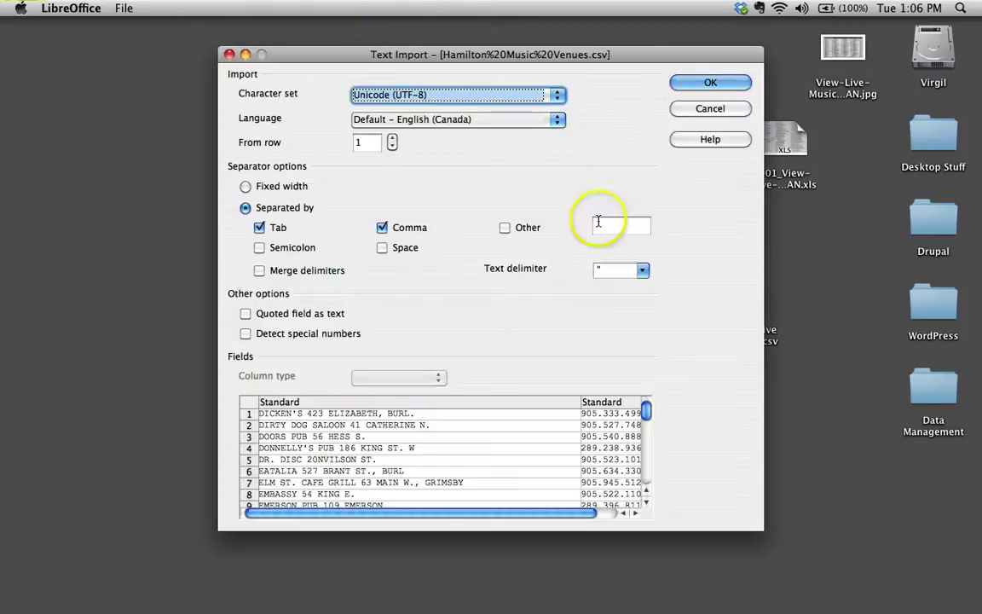
key("Return")
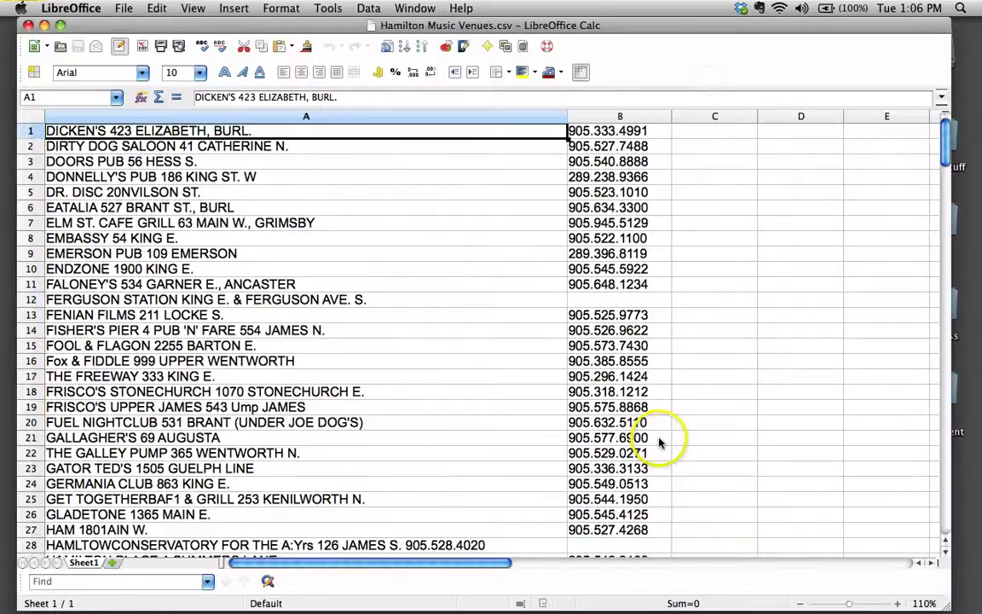
scroll(550, 322, "down", 10)
scroll(548, 324, "down", 6)
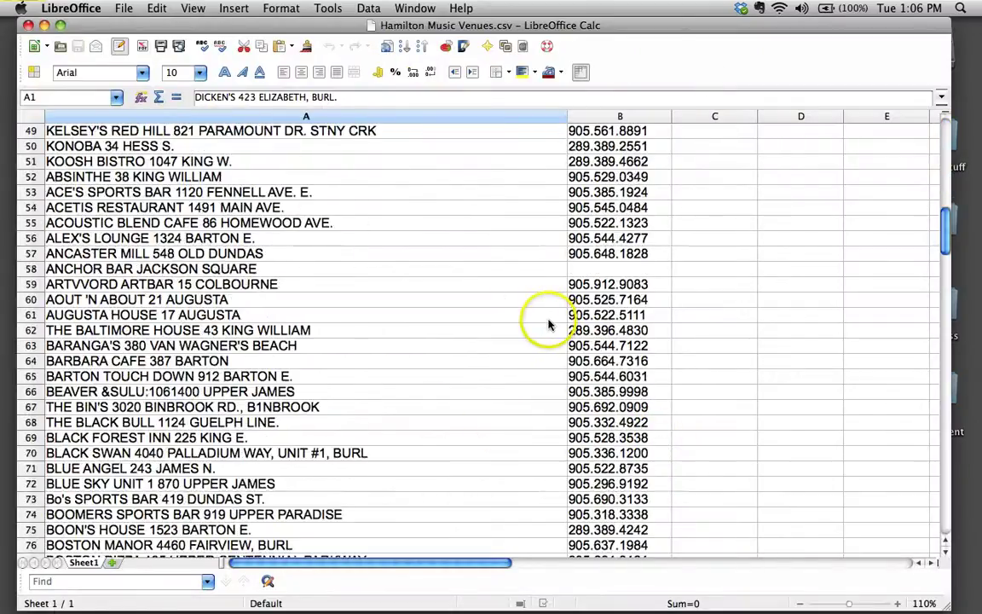
scroll(548, 324, "up", 16)
- Select the whole sheet and apply Capitalize Every Word case, turning entries like 'The Black Bull'
left_click(32, 119)
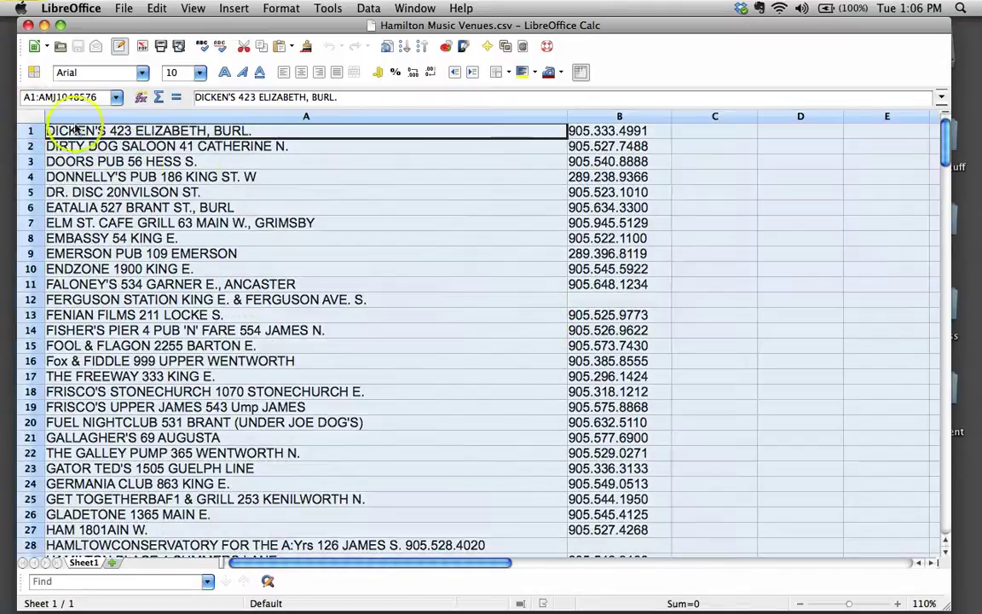
left_click(282, 8)
mouse_move(220, 8)
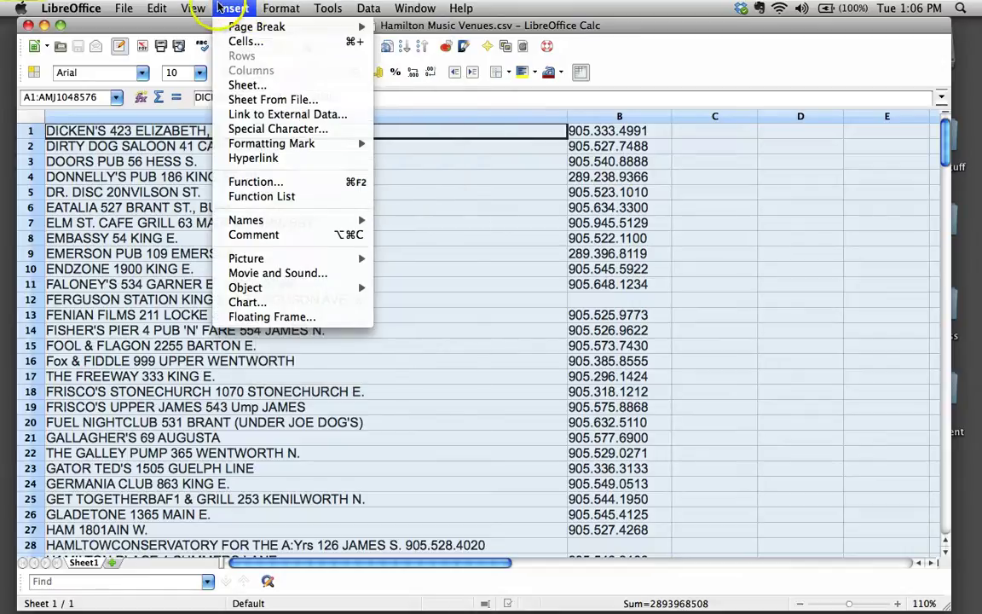
mouse_move(261, 9)
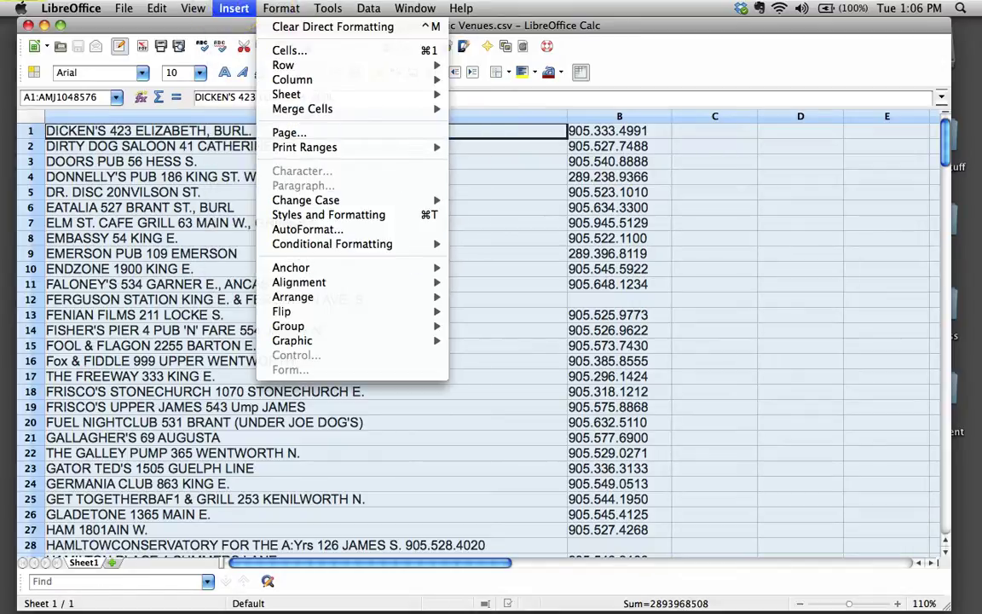
mouse_move(157, 8)
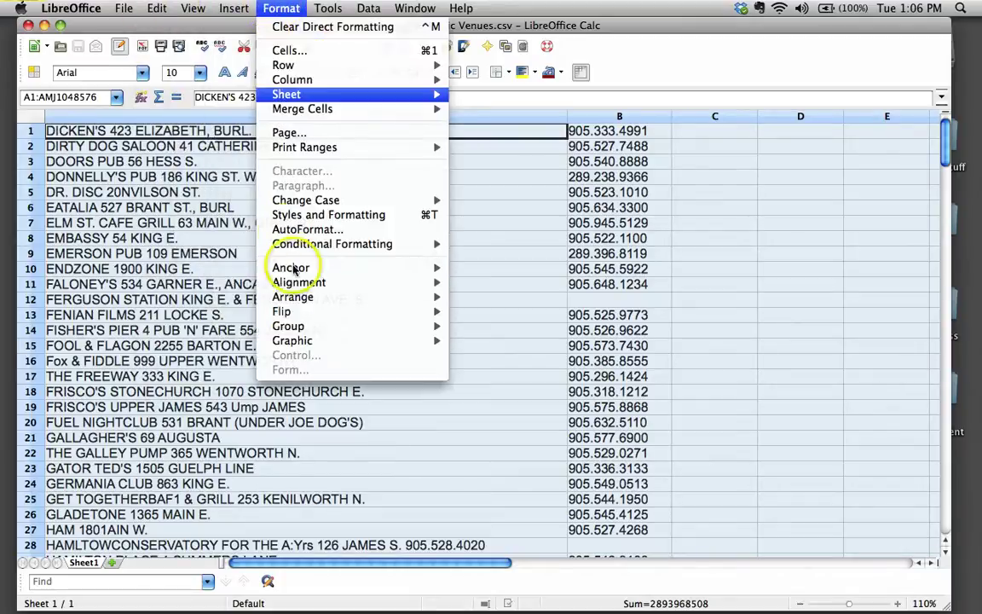
mouse_move(304, 202)
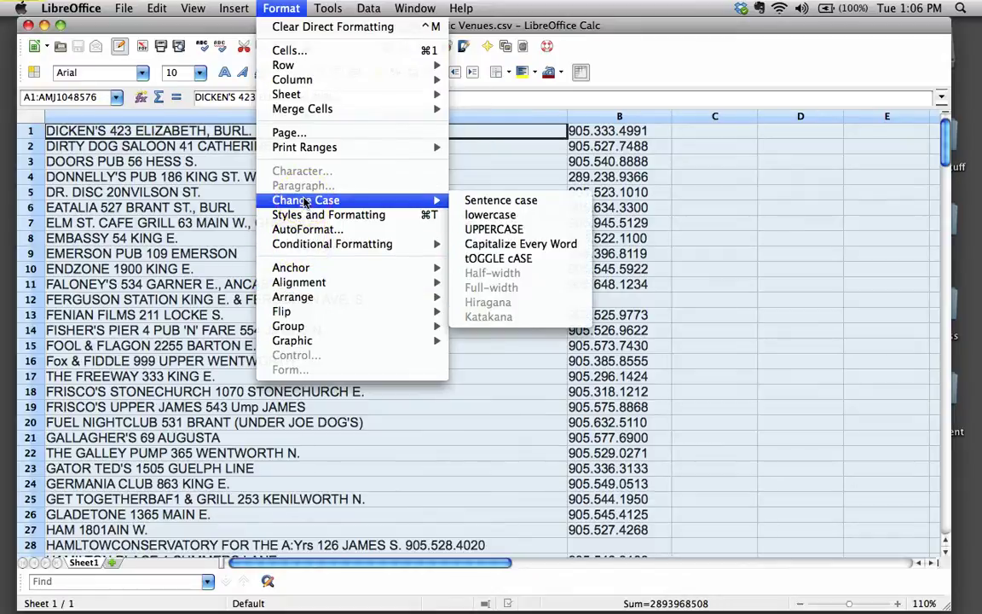
left_click(506, 246)
left_click(268, 300)
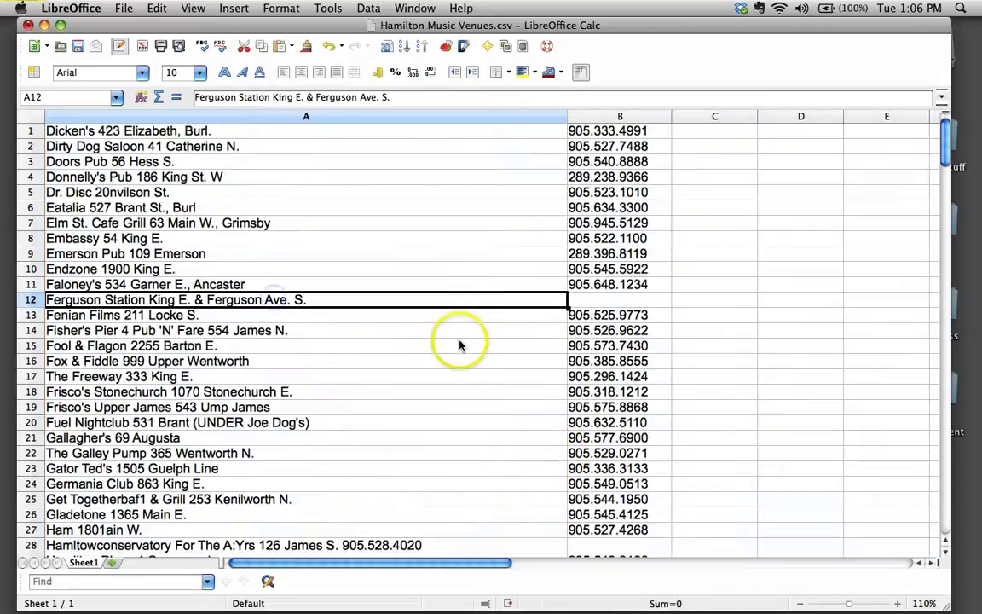
scroll(458, 343, "down", 4)
scroll(458, 343, "down", 20)
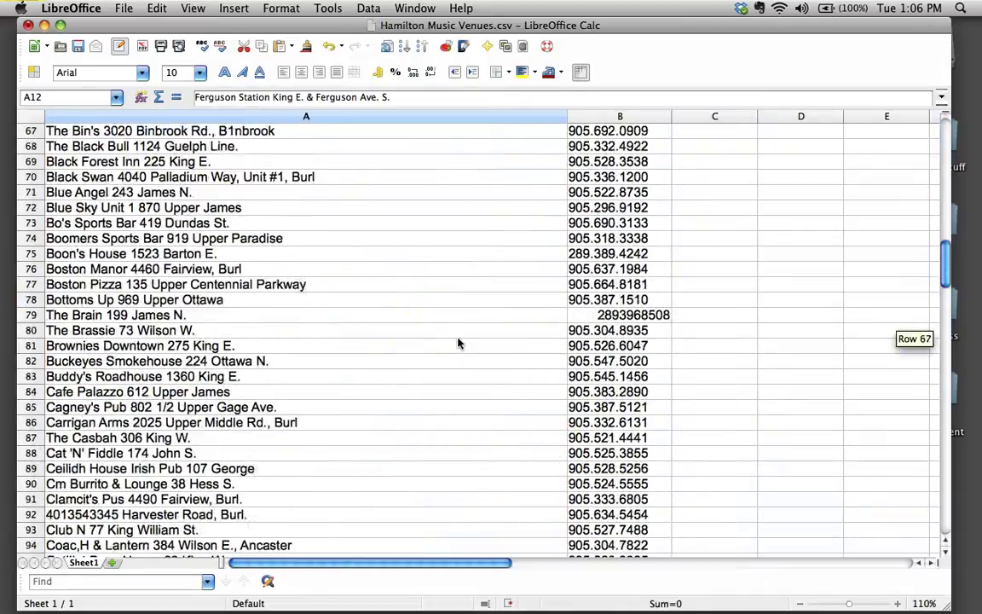
scroll(458, 343, "up", 5)
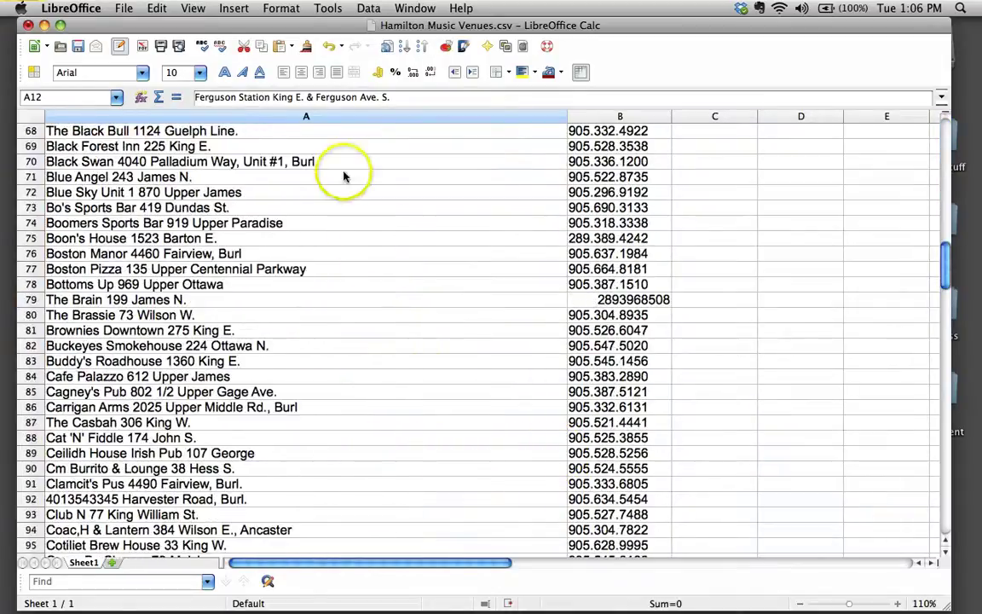
- Quit Calc and open Hamilton Live Music Venues.csv in LibreOffice with default import settings
key("super+q")
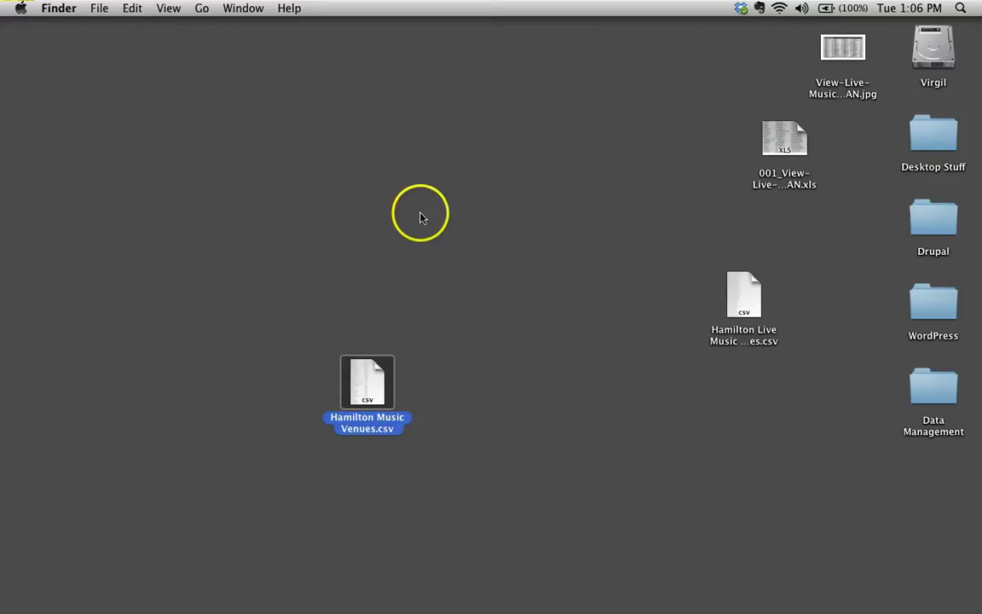
left_click(528, 249)
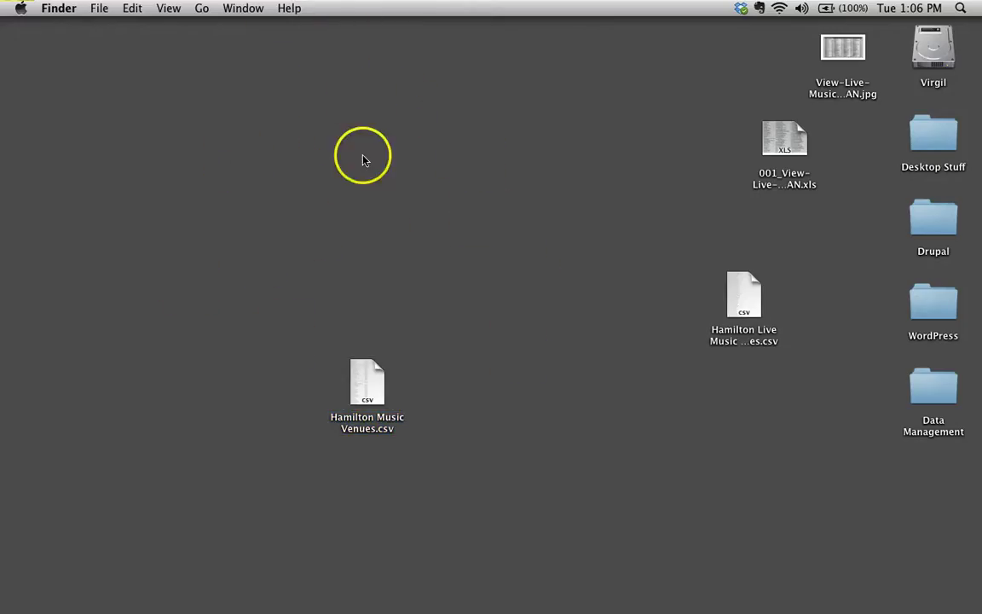
left_click_drag(743, 292, 382, 596)
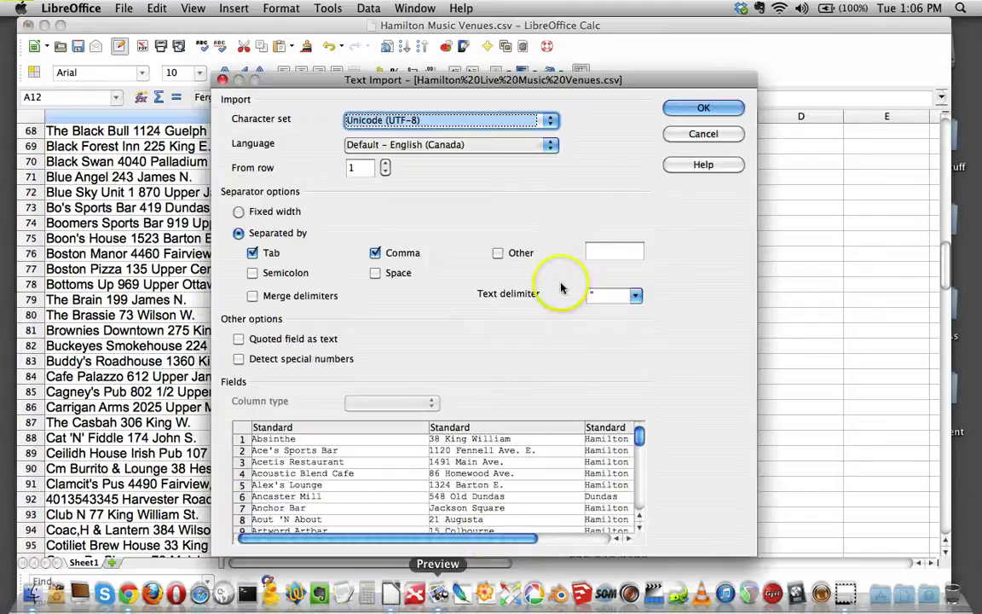
left_click(701, 108)
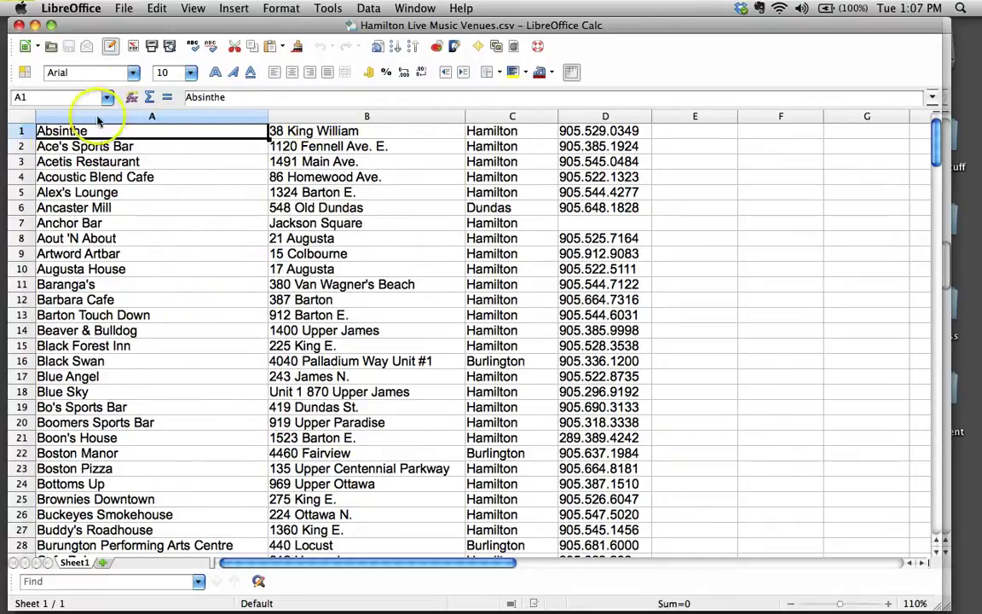
- Inspect the table's names, addresses in B, cities in C and phone numbers in D
scroll(71, 145, "down", 3)
scroll(71, 144, "up", 3)
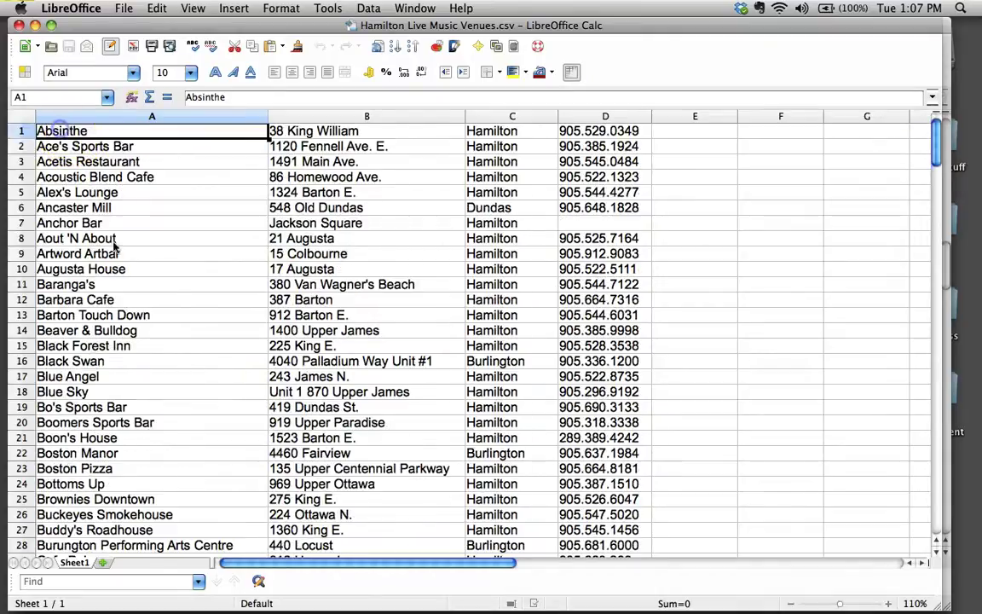
left_click(271, 129)
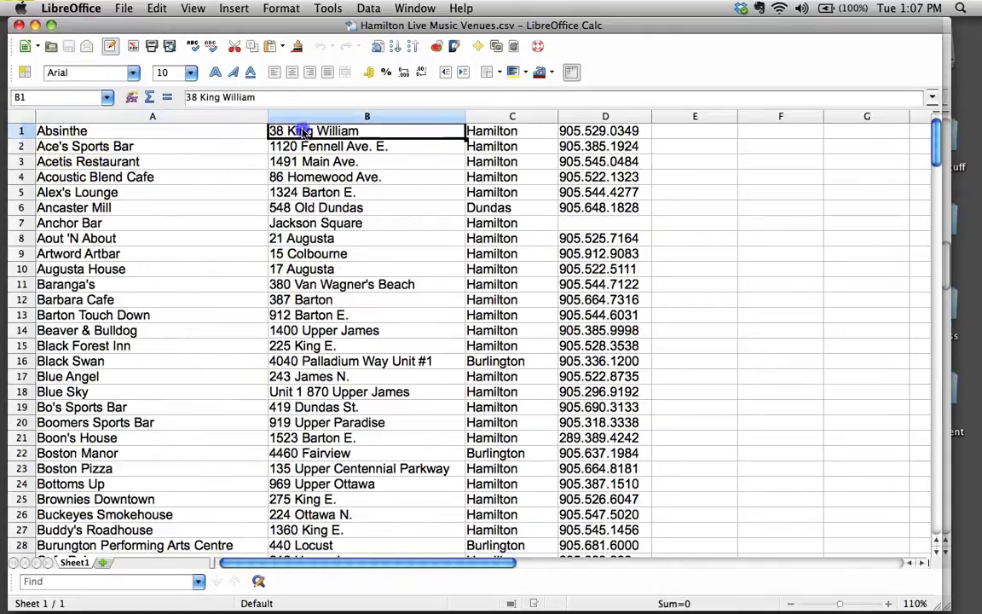
left_click(504, 132)
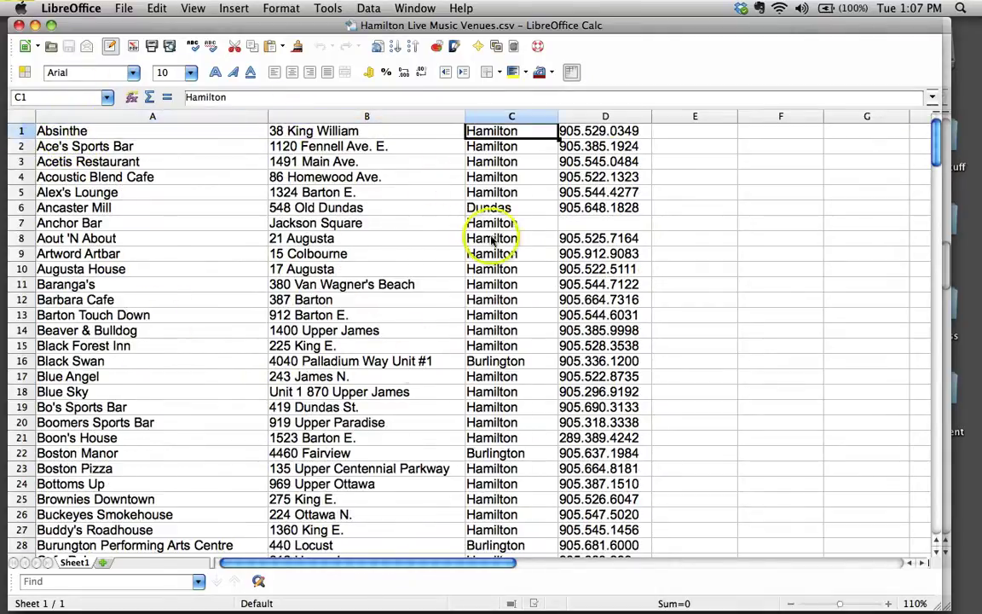
left_click(605, 117)
left_click(418, 379)
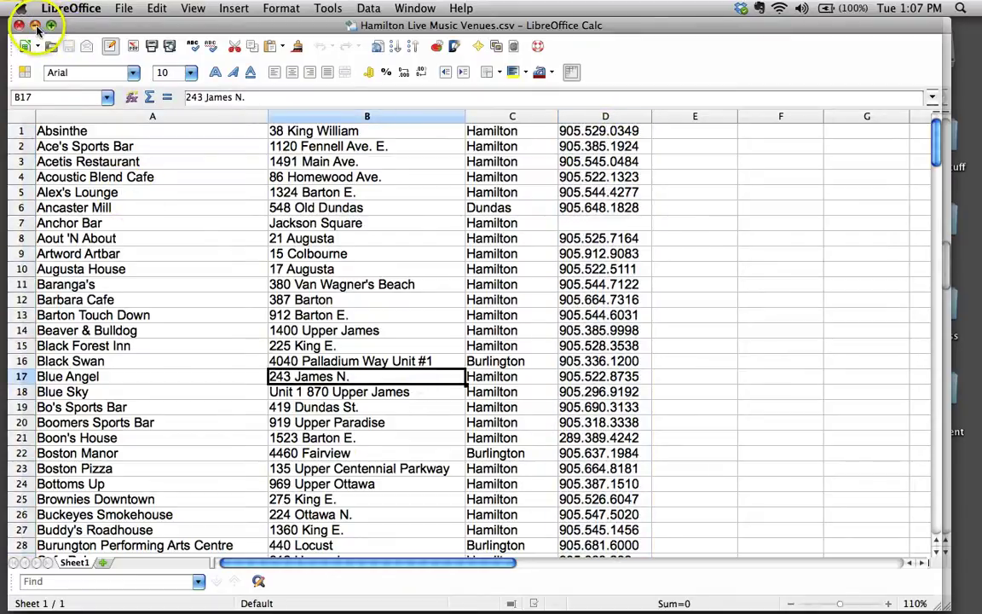
left_click(61, 131)
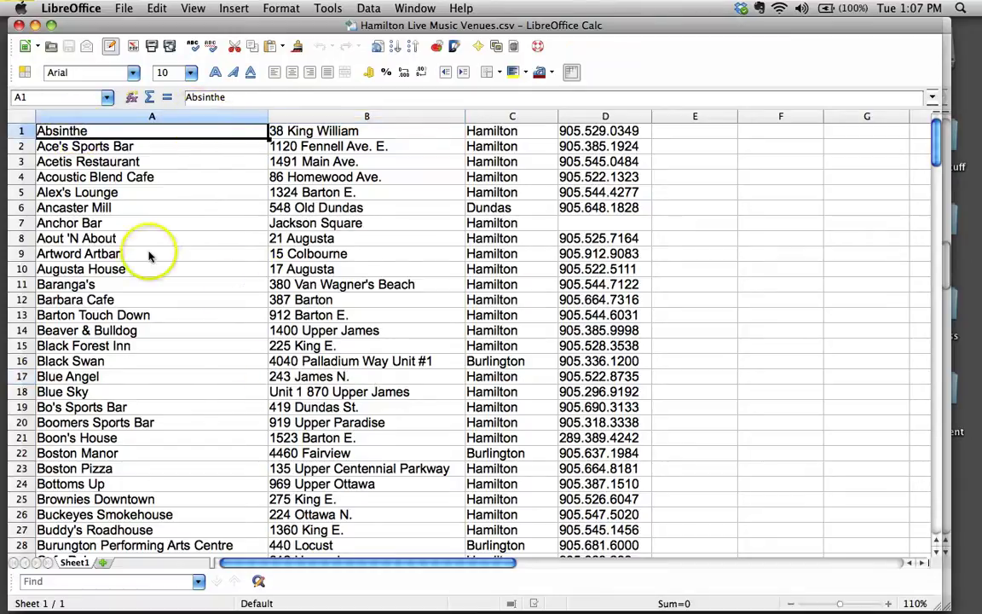
mouse_move(300, 609)
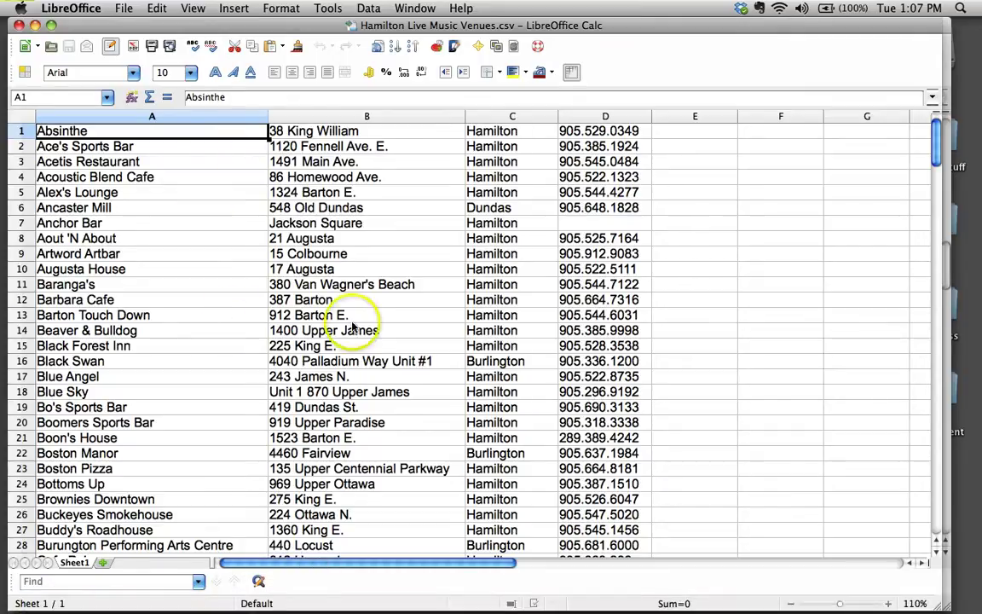
scroll(348, 326, "down", 4)
scroll(348, 326, "up", 4)
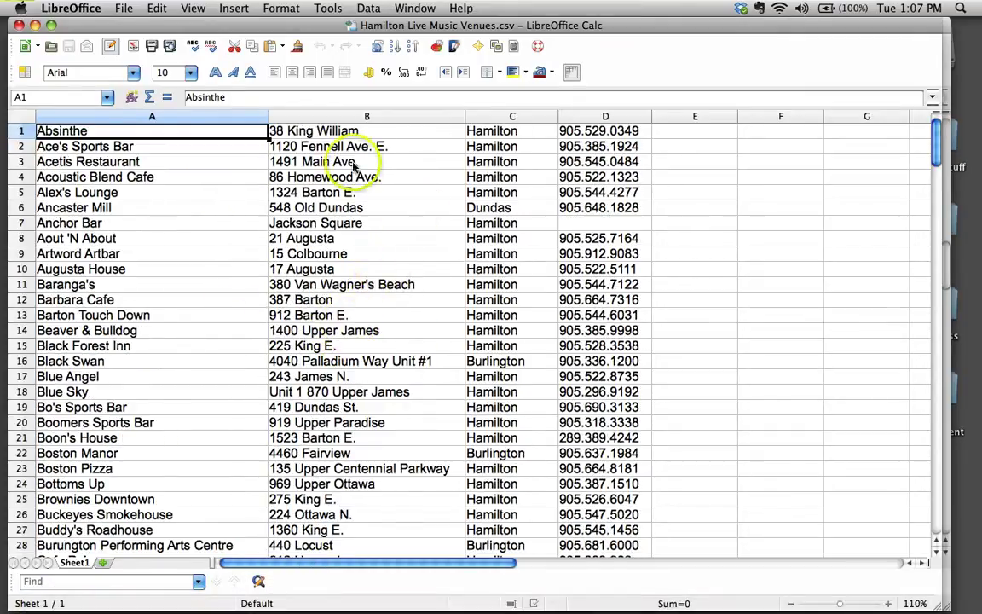
scroll(424, 401, "down", 8)
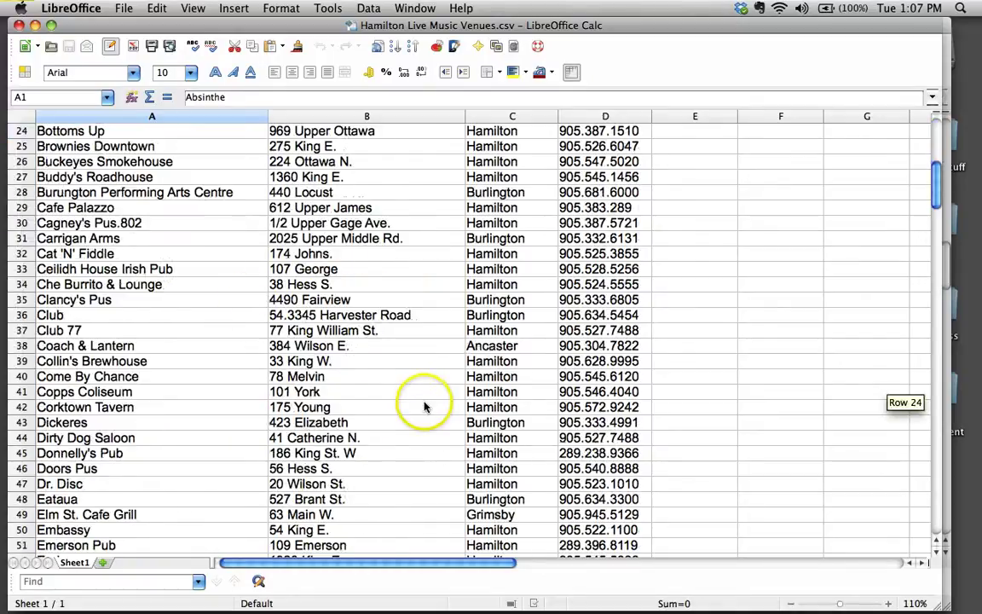
scroll(424, 408, "down", 20)
scroll(424, 407, "down", 20)
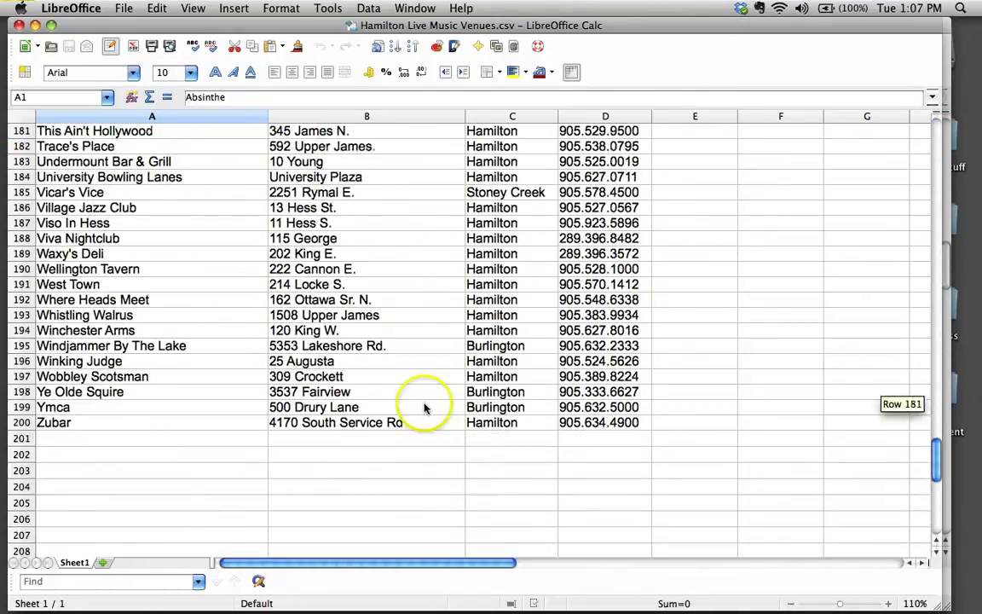
scroll(188, 375, "up", 20)
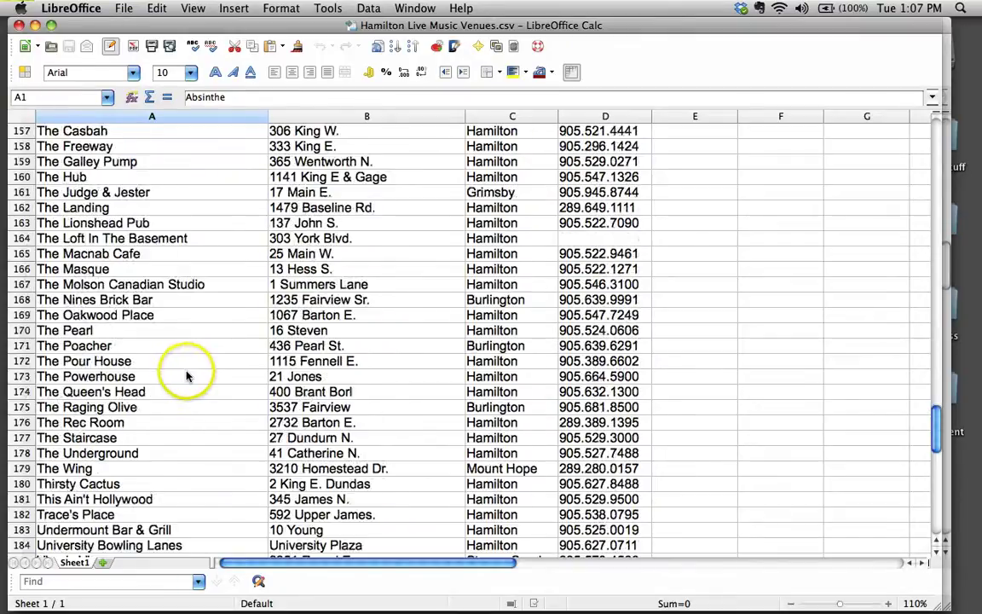
scroll(189, 375, "up", 13)
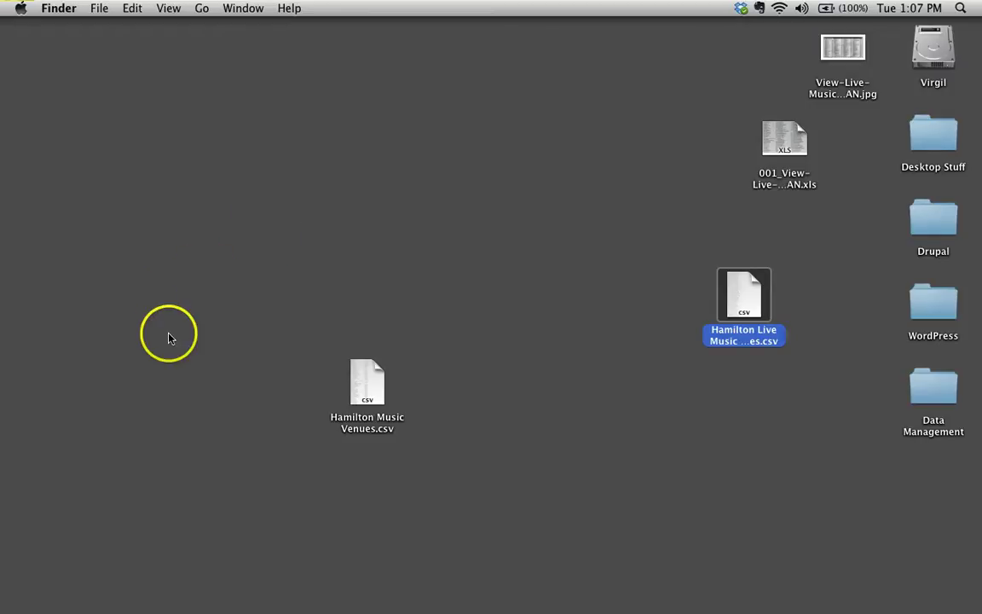
- Return to the Online OCR workspace in Chrome listing 001_View-Live-Music-Index-SCAN.jpg
left_click(131, 591)
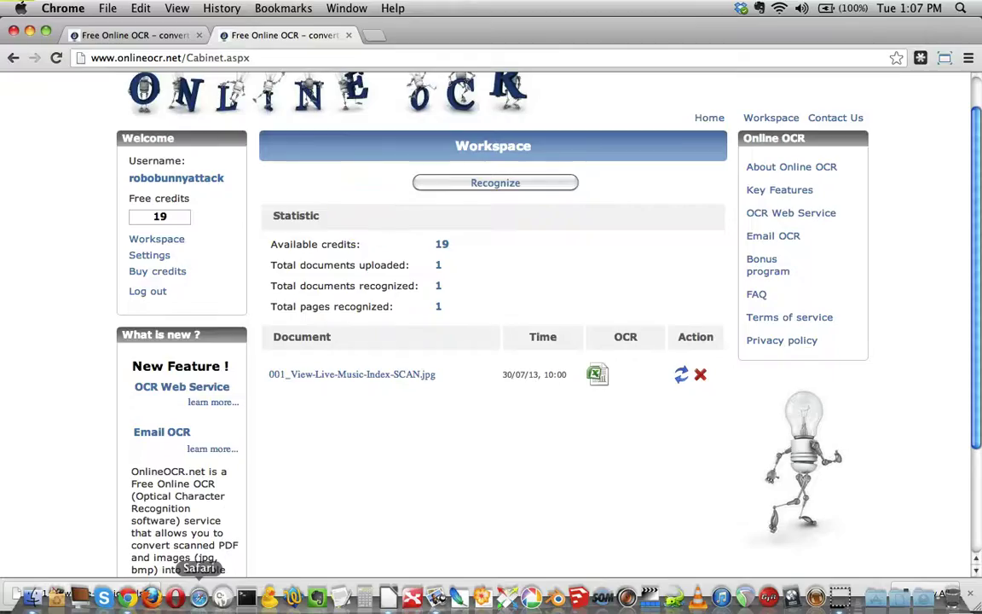